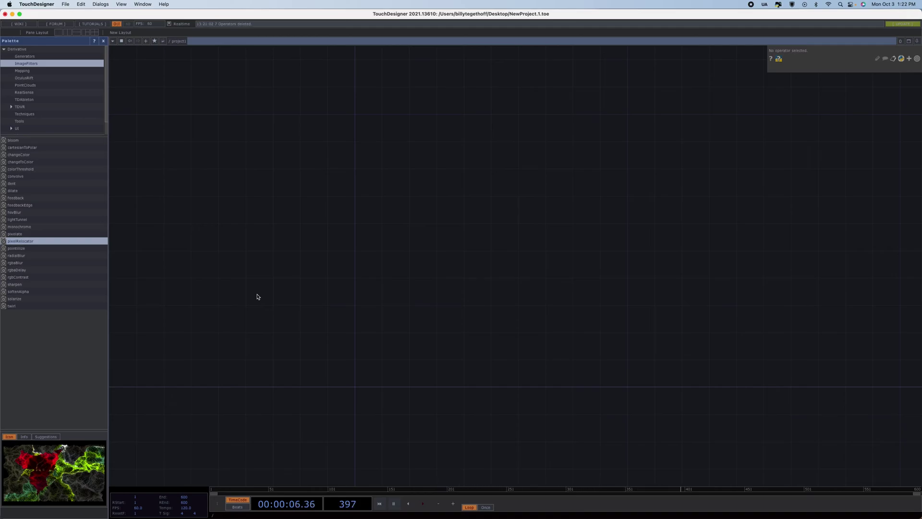
- Add a Noise TOP (noise1) to the network
key("Tab")
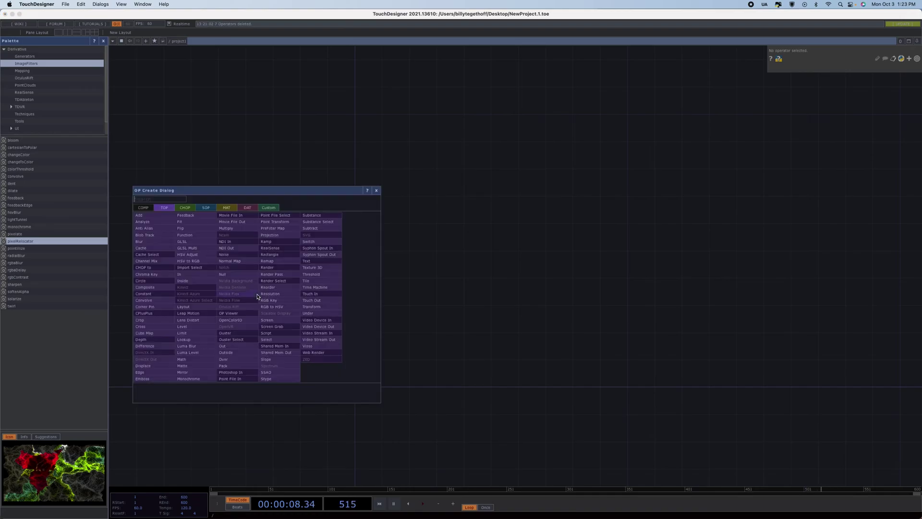
left_click(236, 255)
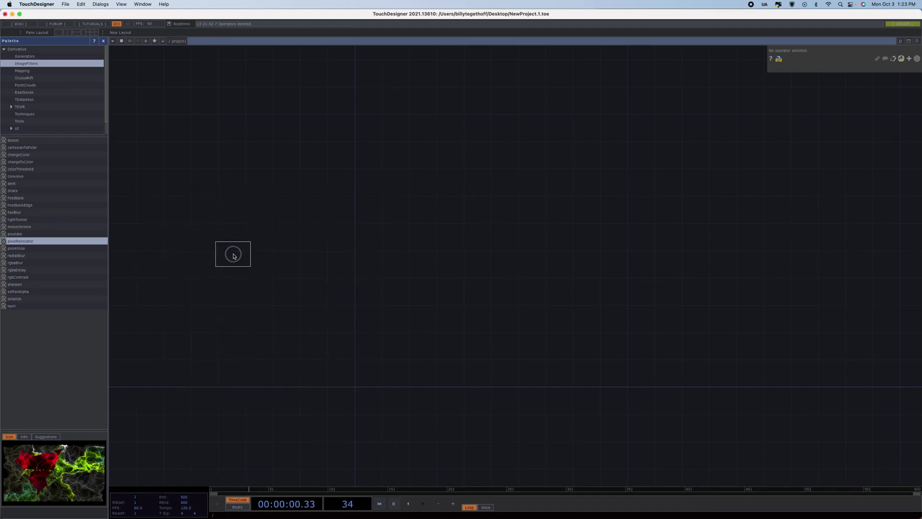
left_click(234, 252)
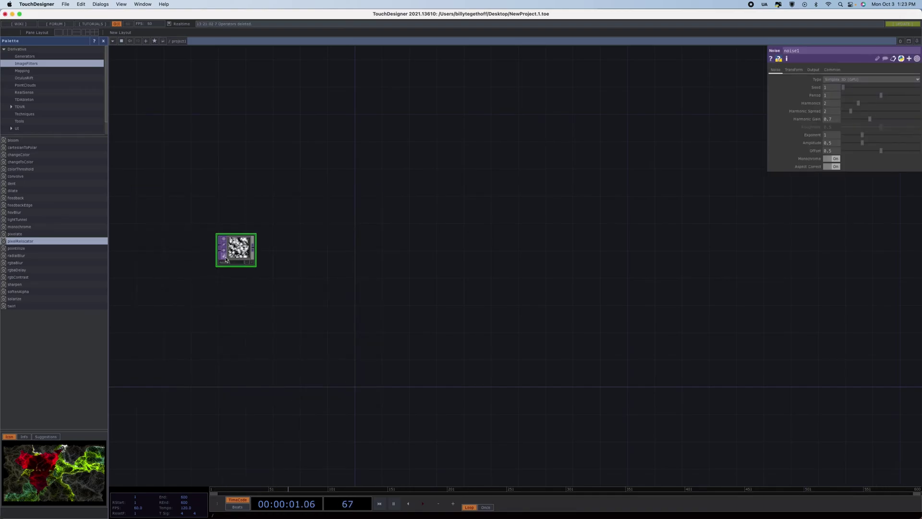
- Make the noise drift over time by setting Translate z to Time.seconds
left_click(814, 70)
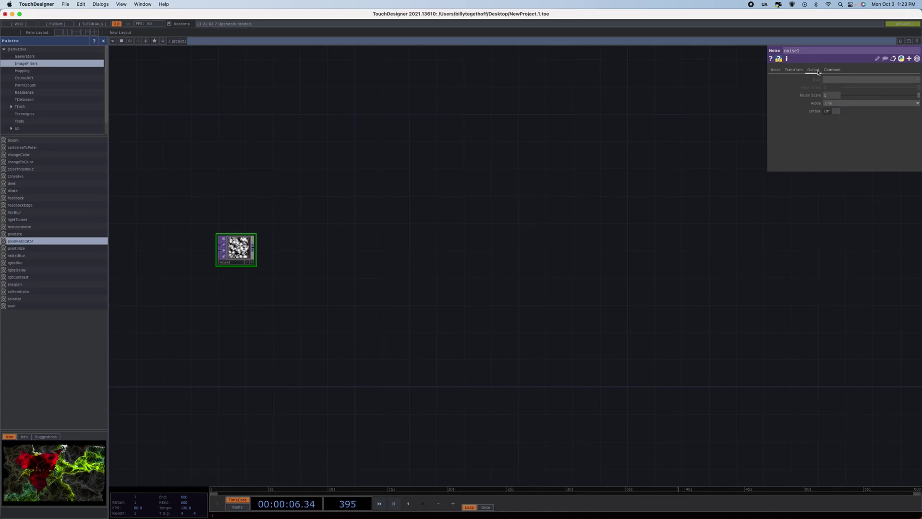
left_click(793, 70)
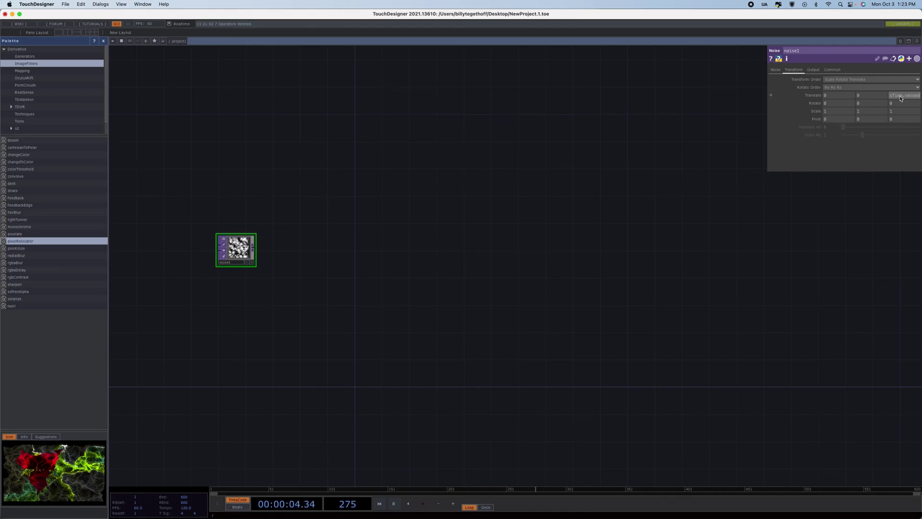
key("Return")
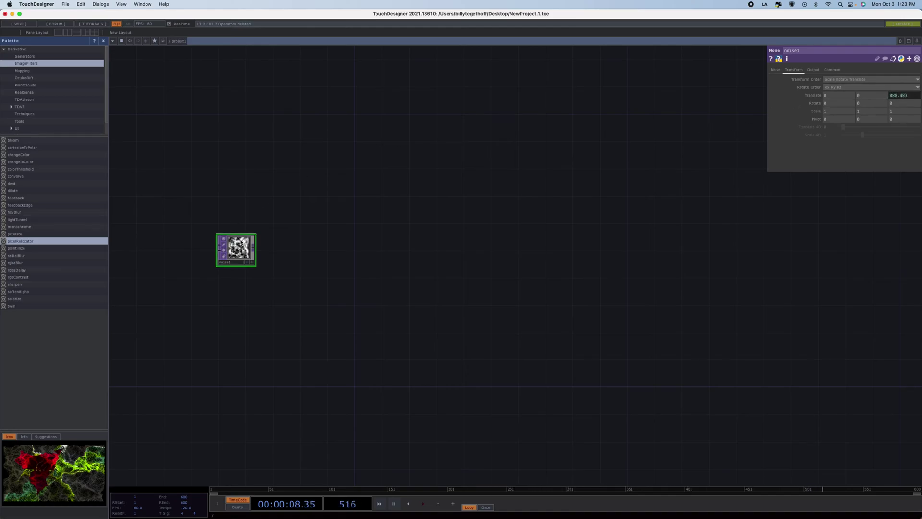
- Set noise1's resolution to 1080 x 1920 for a vertical canvas
left_click(832, 69)
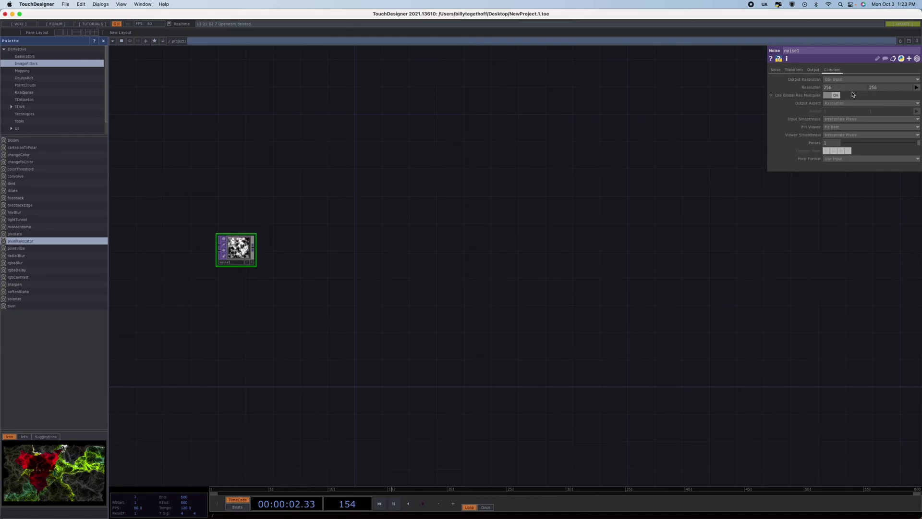
left_click(845, 87)
type("1080")
key("Return")
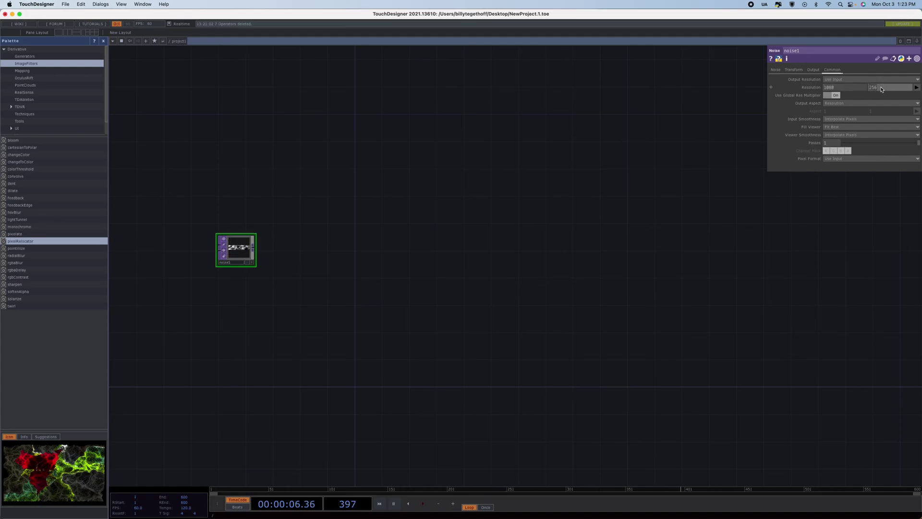
key("Return")
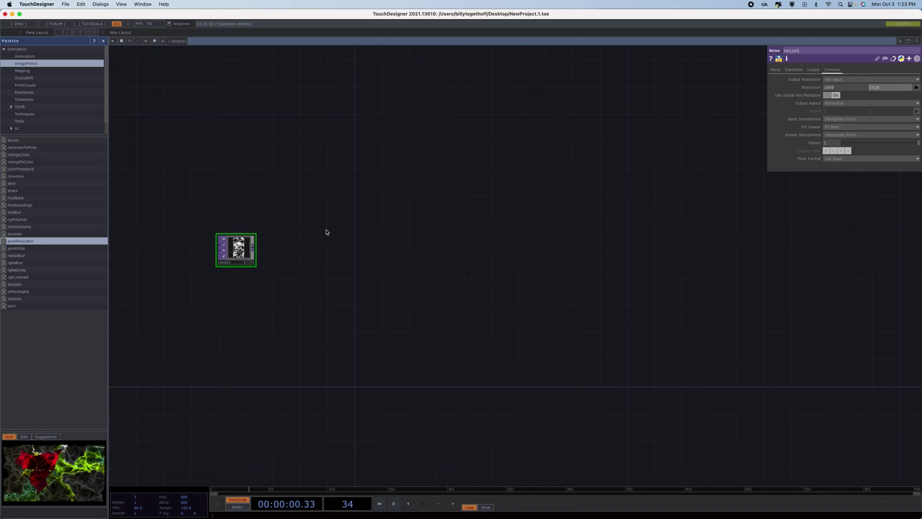
left_click(253, 249)
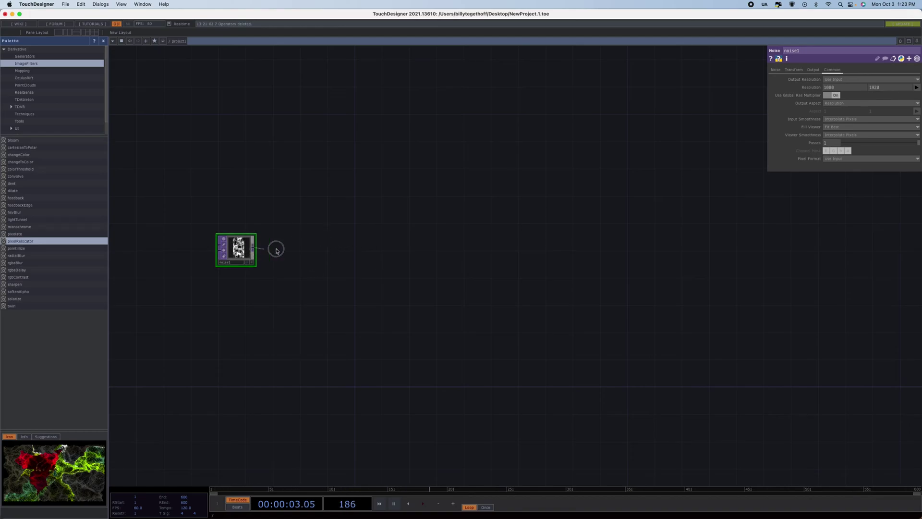
- Wire noise1 into a new Null TOP placed to its right
left_click(359, 249)
left_click(346, 232)
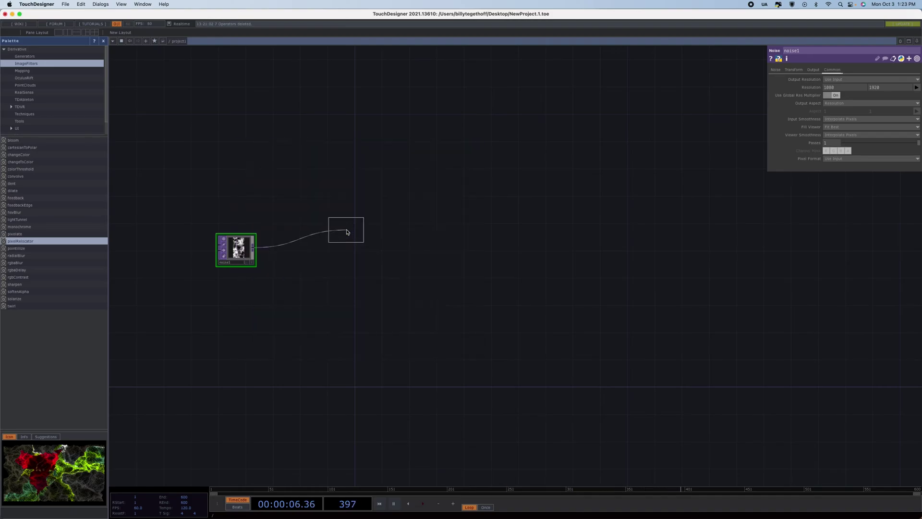
left_click(839, 249)
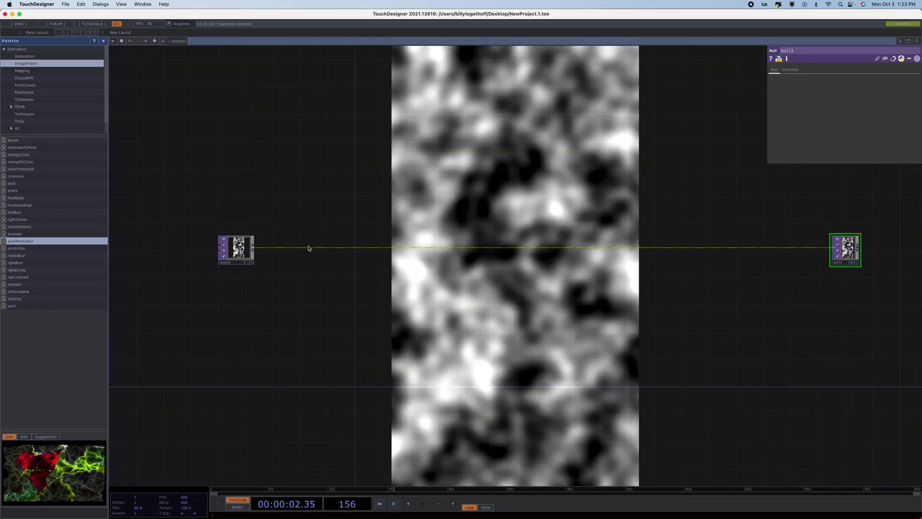
- Insert a bypassed Threshold TOP on the wire and an RGB Key TOP before null1
right_click(310, 247)
left_click(317, 246)
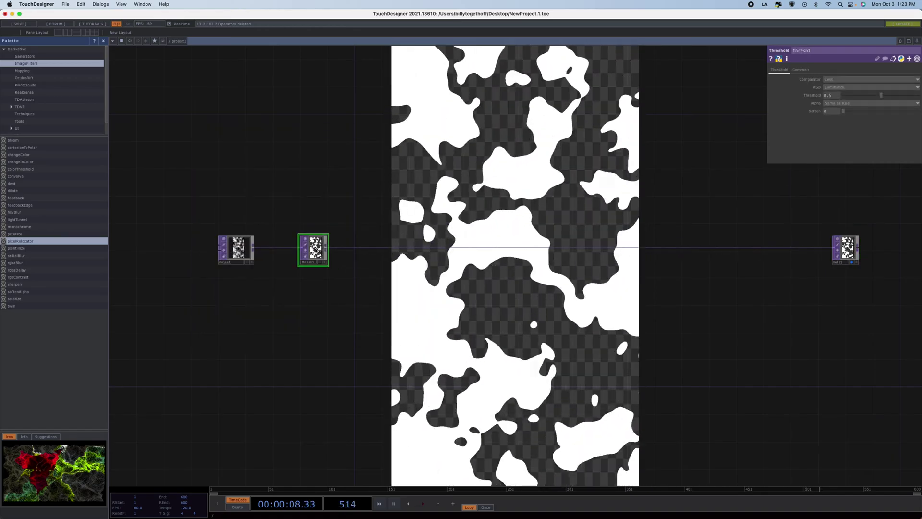
left_click(304, 253)
right_click(798, 250)
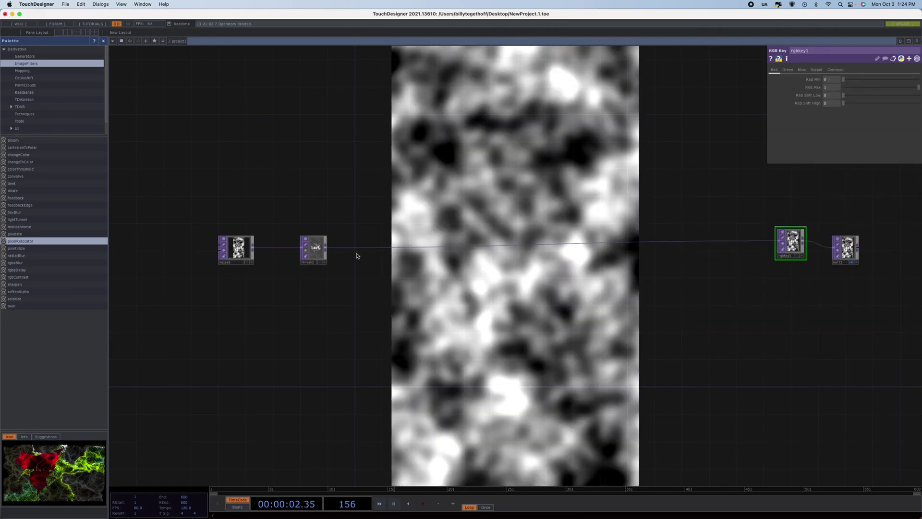
right_click(360, 249)
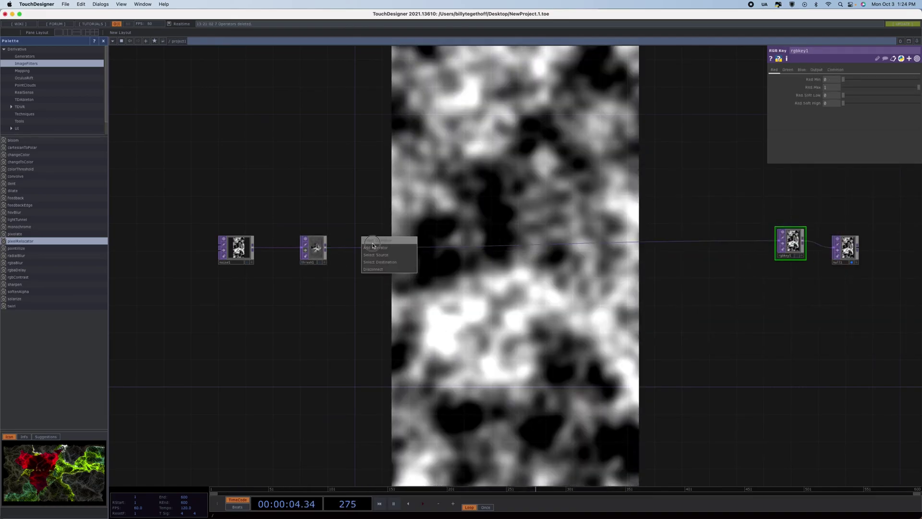
- Insert a Limit TOP (limit1) on the thresh1-to-rgbkey1 wire
left_click(377, 240)
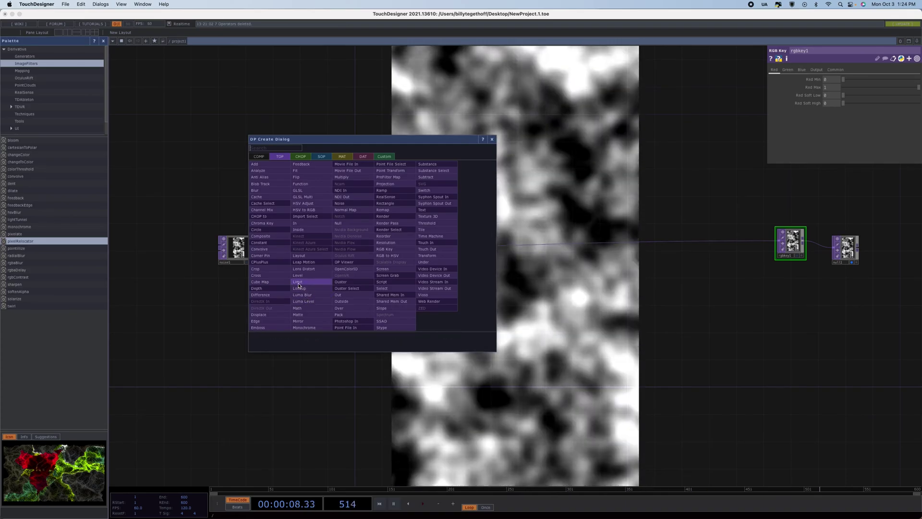
left_click(298, 282)
left_click(374, 250)
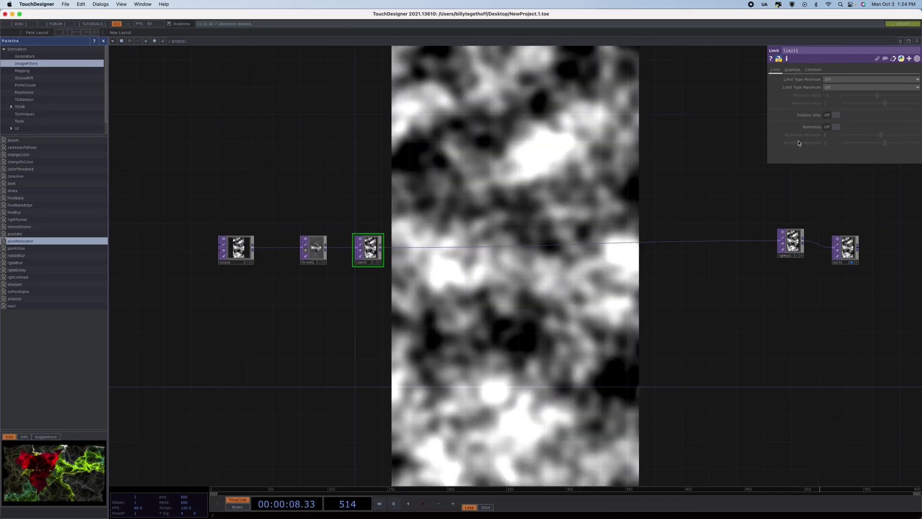
left_click(793, 70)
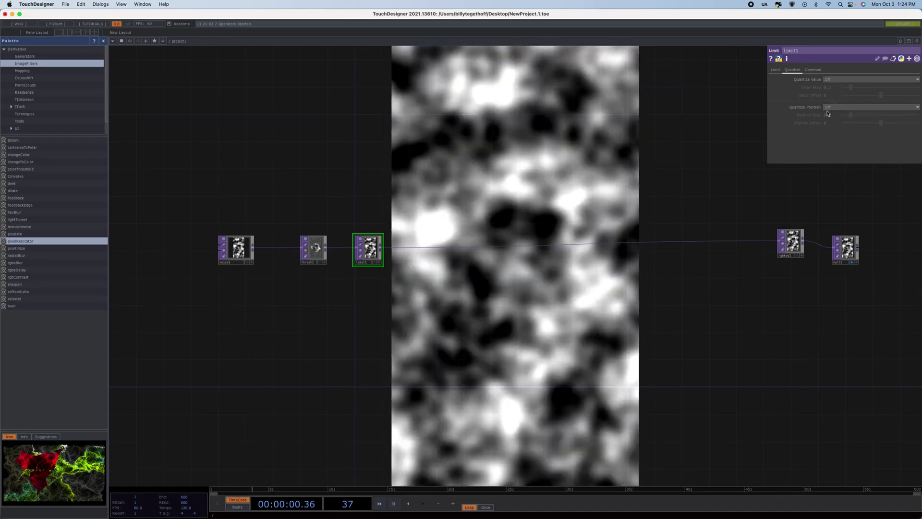
- Switch between limit1's main and Quantize parameter pages
left_click(775, 70)
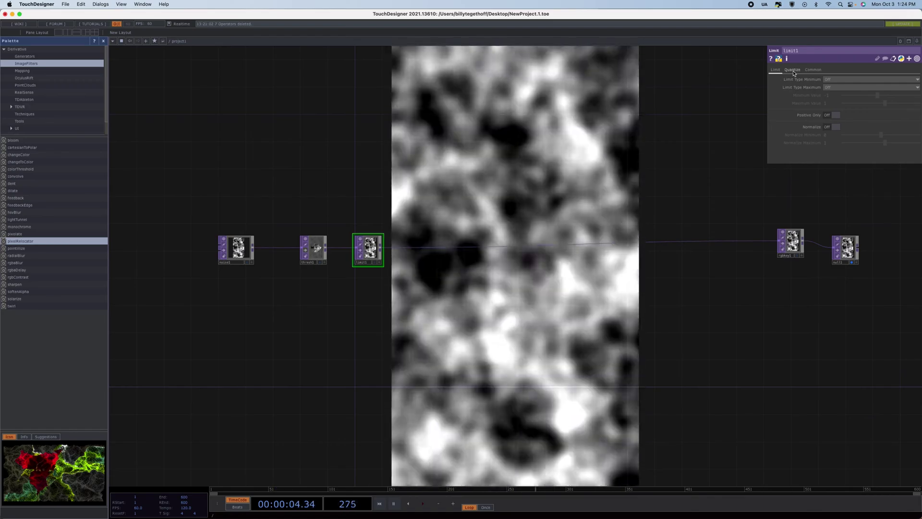
left_click(792, 70)
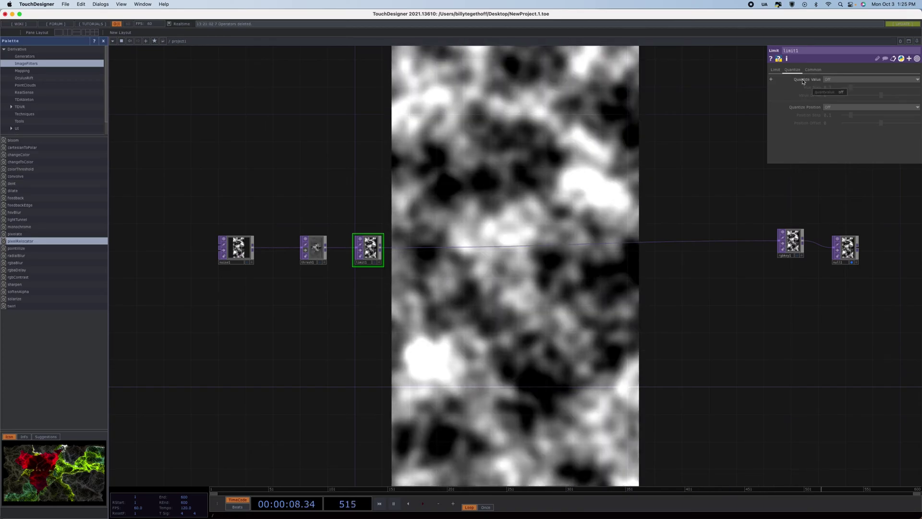
- Show limit1's Quantize Value options: Off, Ceiling, Floor and Round
left_click(885, 80)
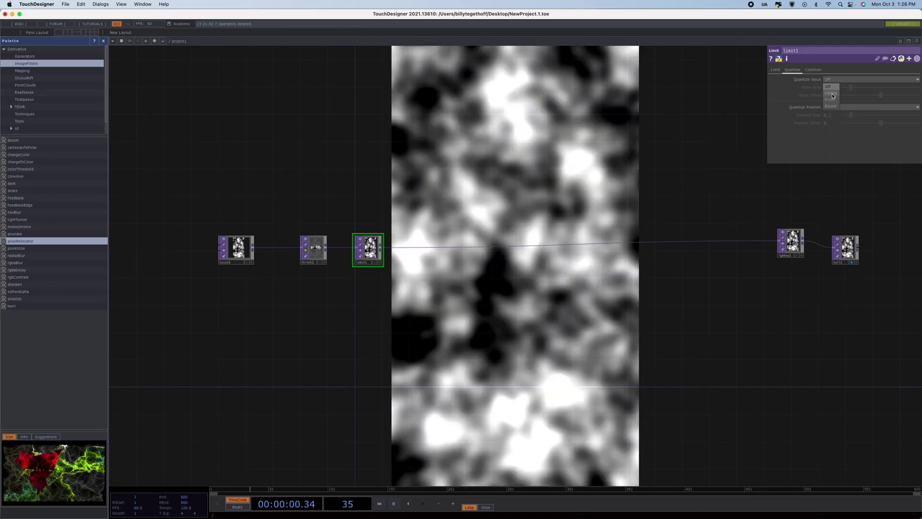
- Quantize limit1's values with Ceiling to posterize the noise into bands
left_click(833, 96)
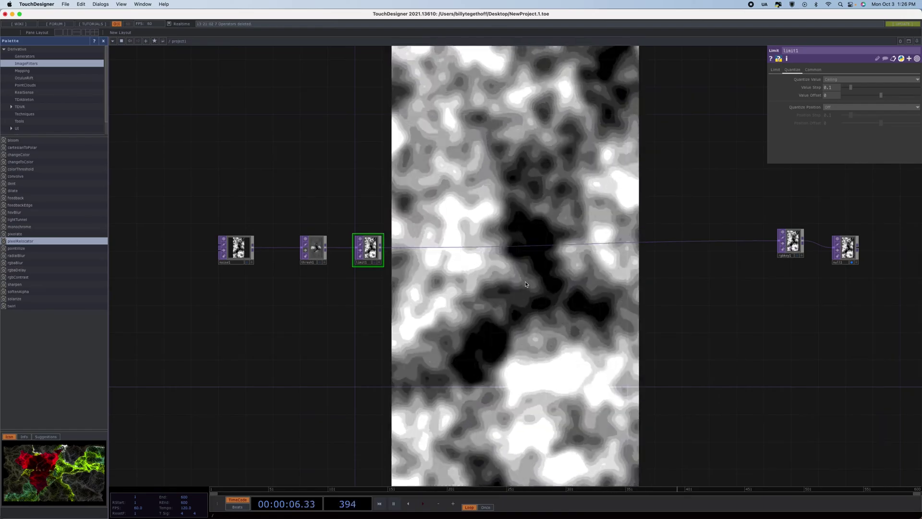
left_click(236, 249)
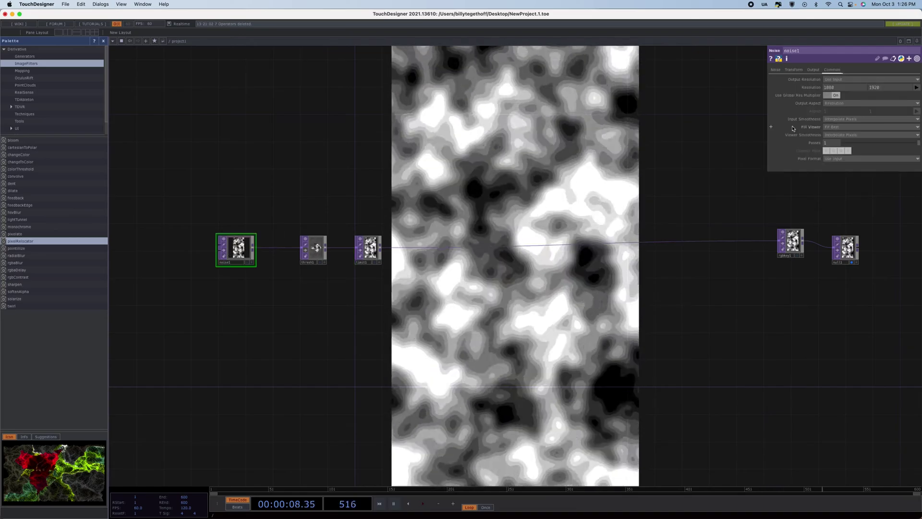
left_click(793, 70)
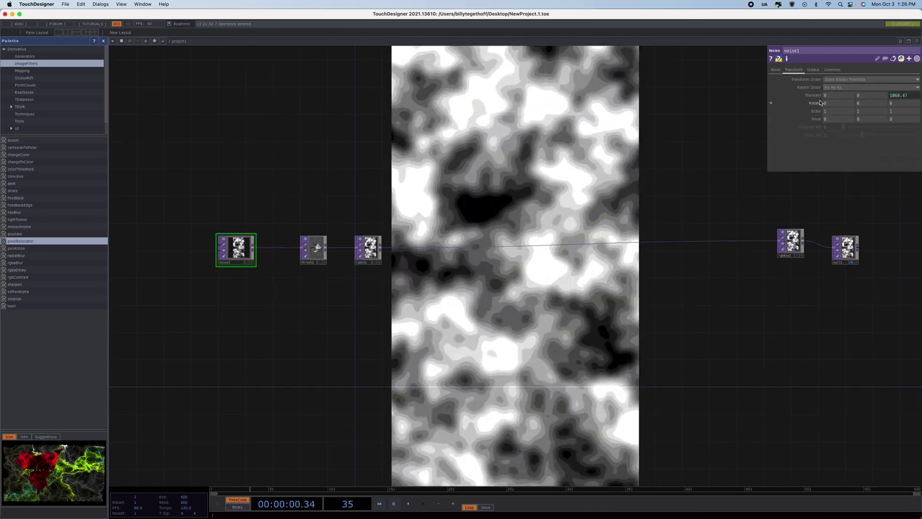
- Slow noise1's drift by changing the tz expression to absTime.seconds*.1
left_click(814, 96)
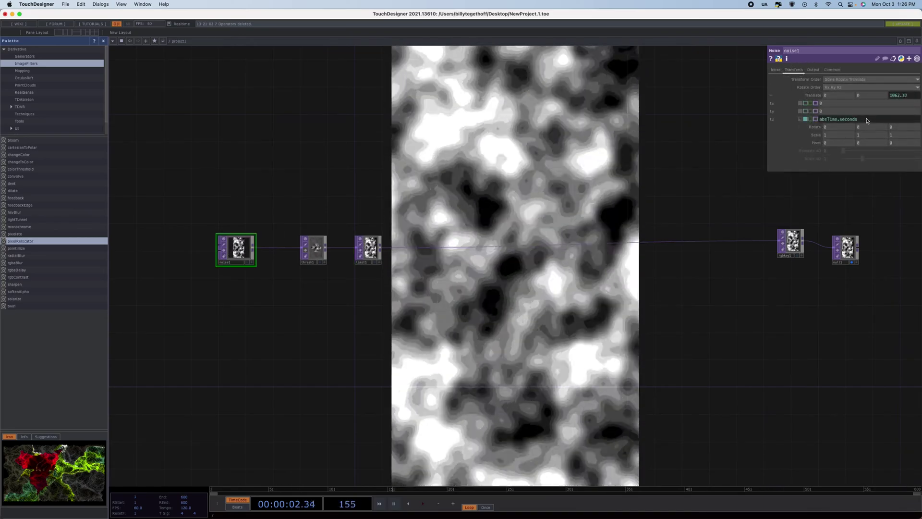
type("+1")
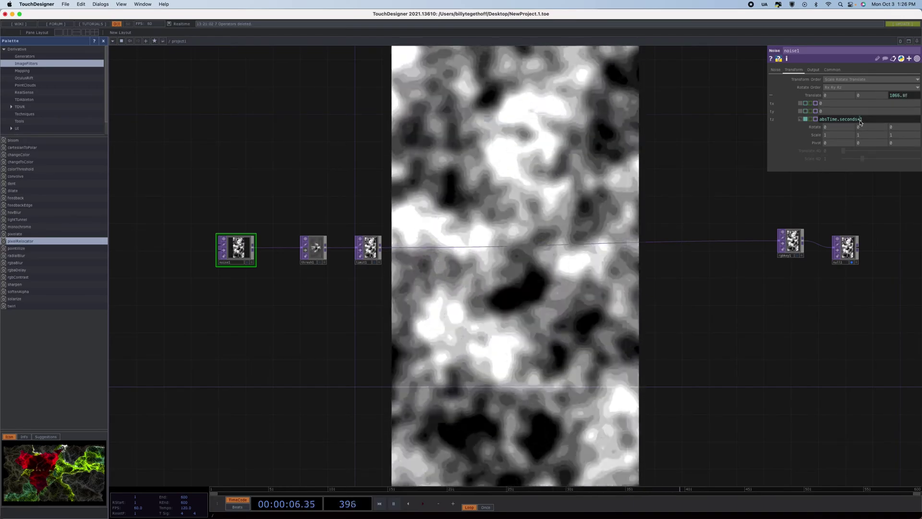
left_click(859, 119)
type(".")
key("Return")
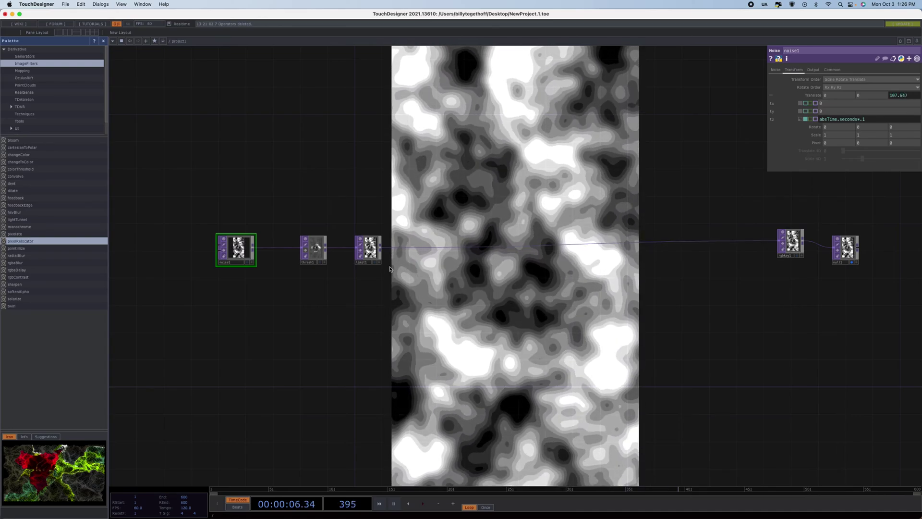
left_click(369, 249)
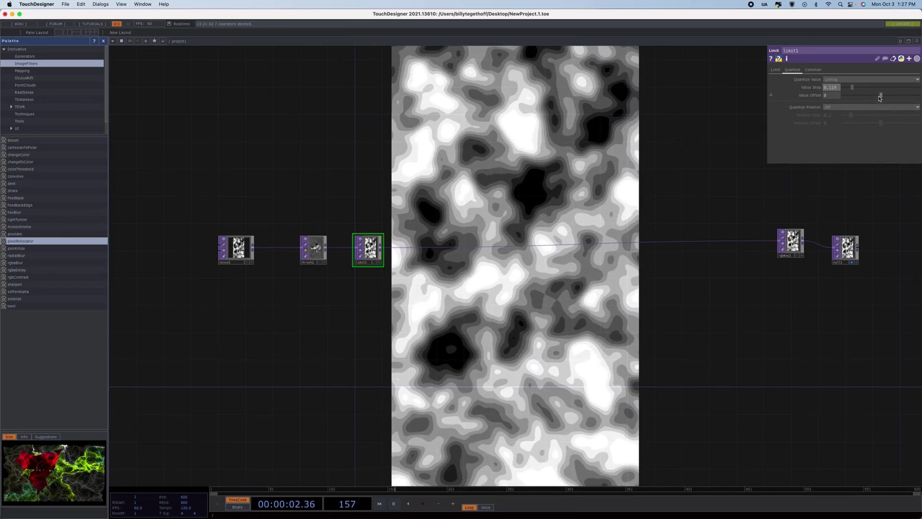
- Shift limit1's Value Offset to about 0.173, then set Quantize Value back to Off
left_click_drag(852, 99, 900, 97)
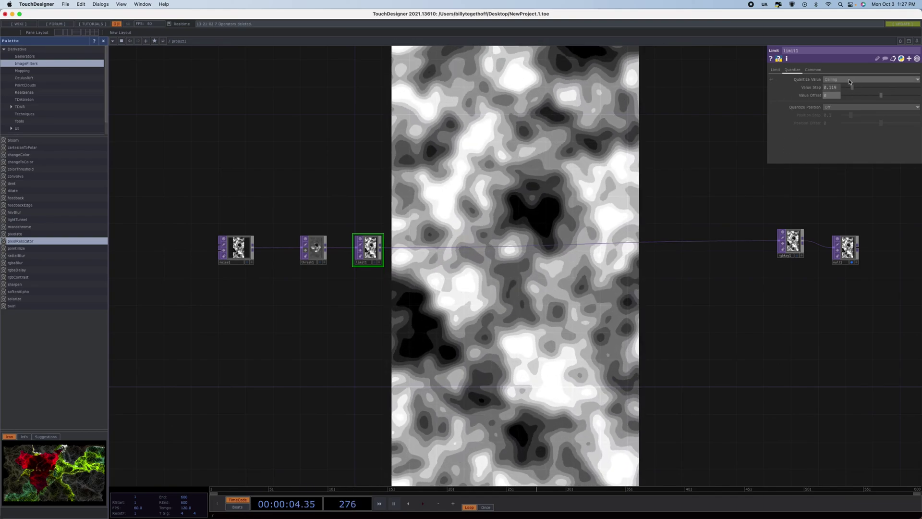
left_click(851, 80)
left_click(835, 82)
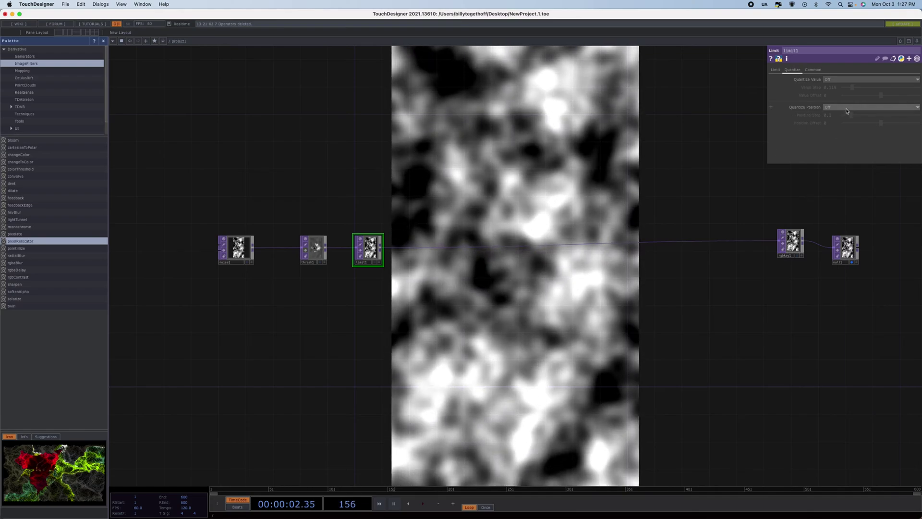
- Set limit1's Quantize Position to Floor for blocky pixels
left_click(841, 108)
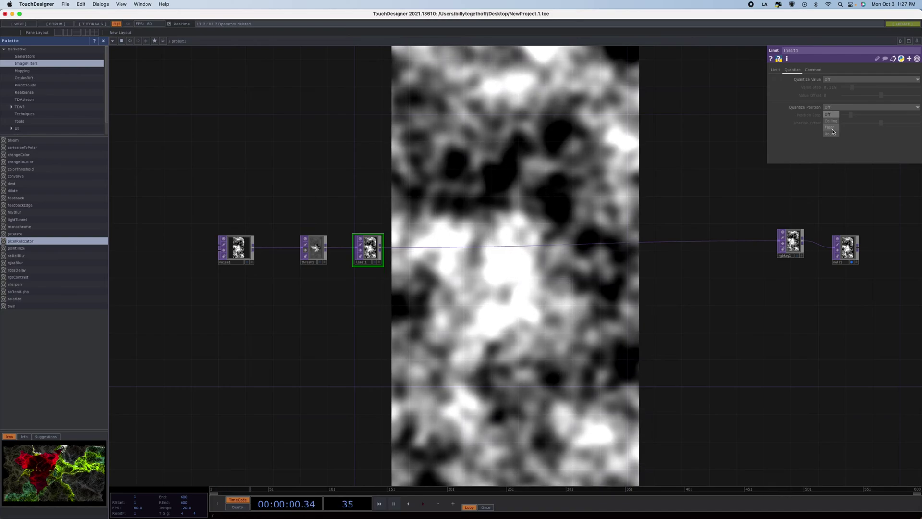
left_click(832, 128)
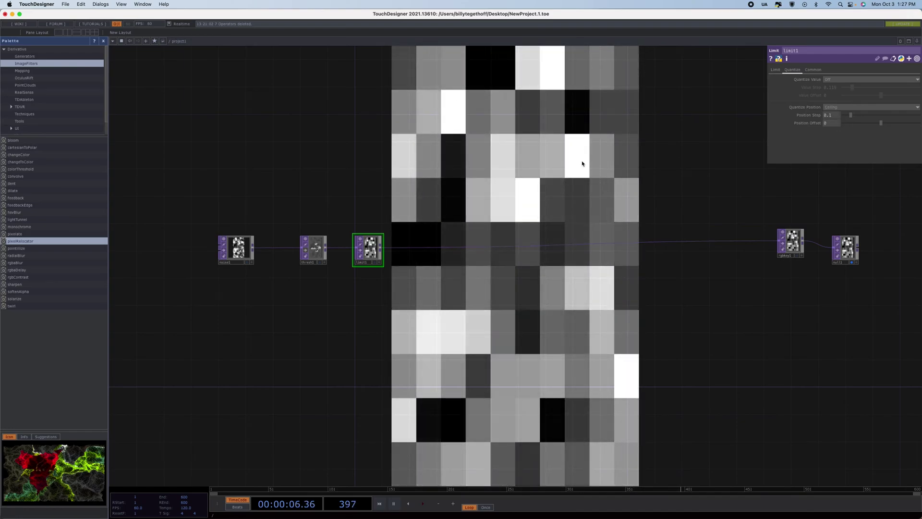
left_click(863, 107)
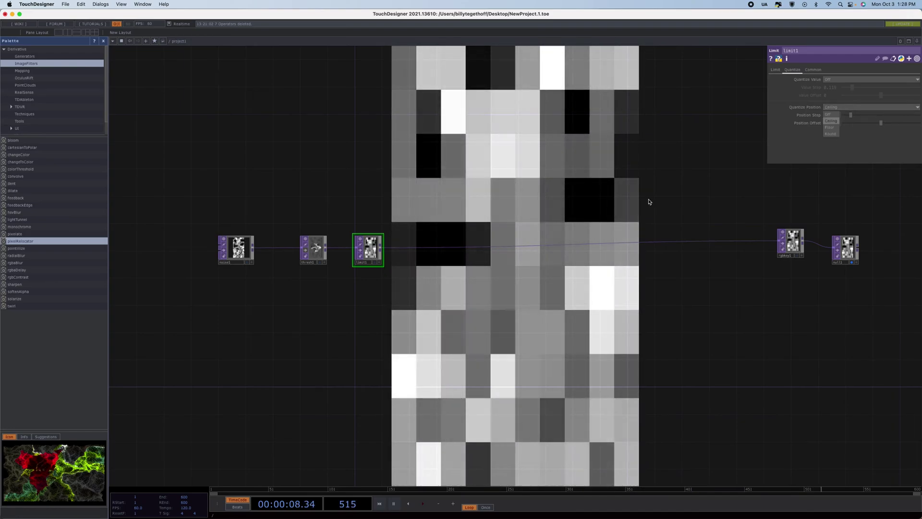
left_click(835, 126)
- Restore full drift speed by removing *.1 from noise1's tz, keeping limit1 on Floor
left_click(243, 255)
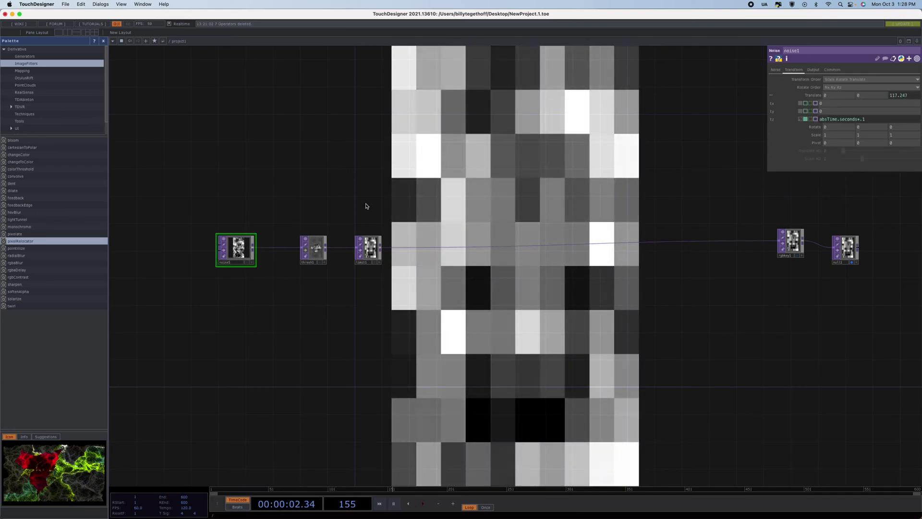
key("BackSpace")
key("BackSpace")
key("BackSpace")
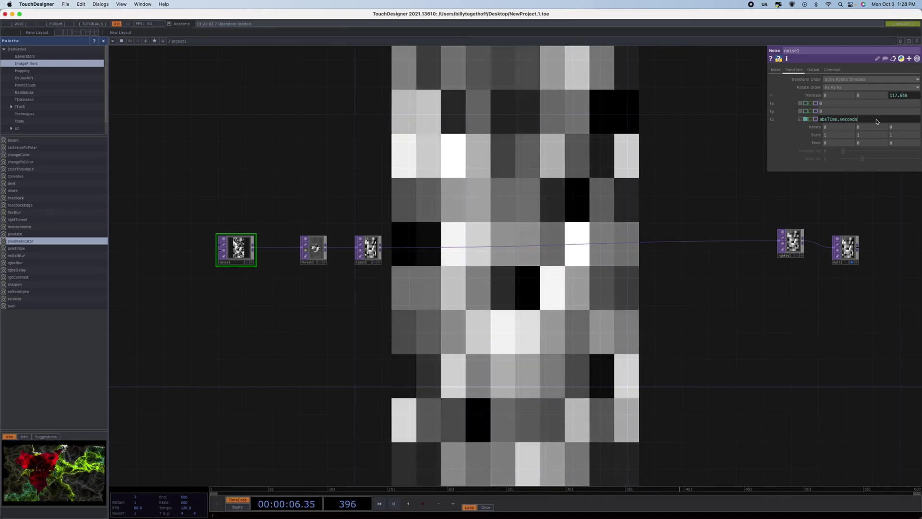
key("Return")
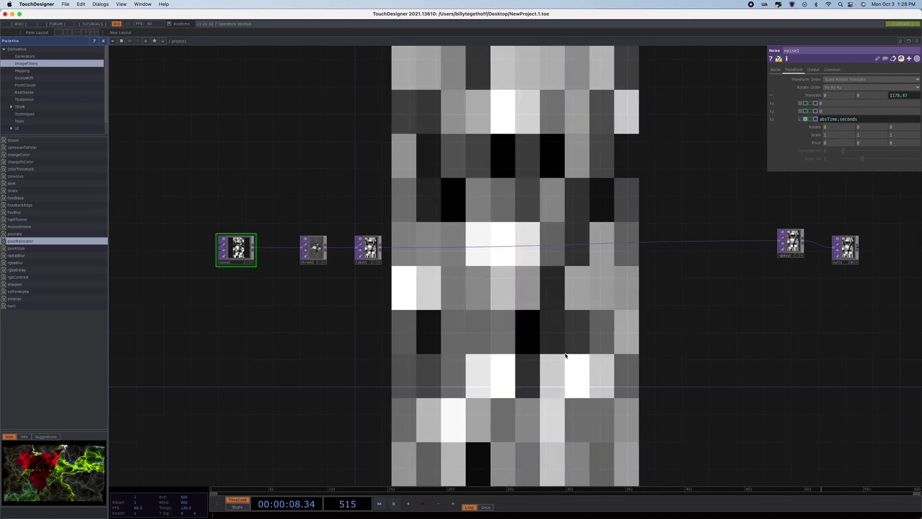
left_click(371, 245)
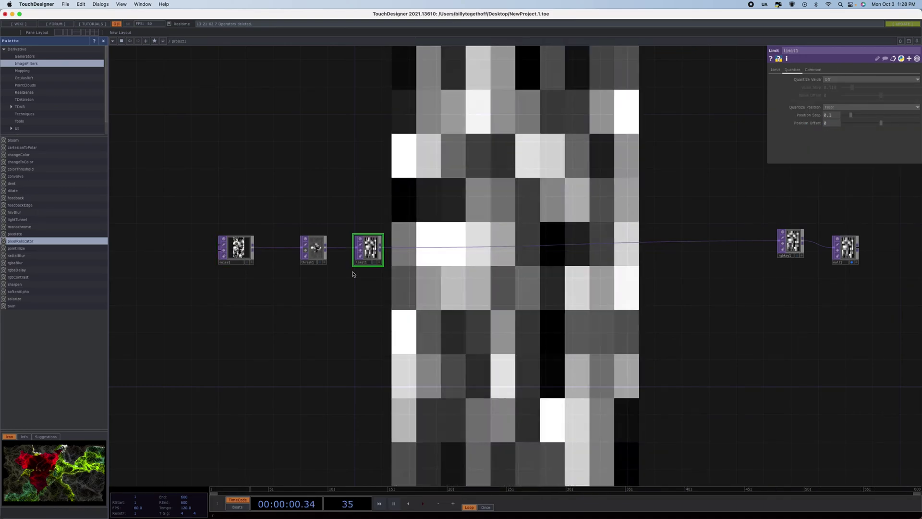
left_click(841, 106)
left_click(840, 127)
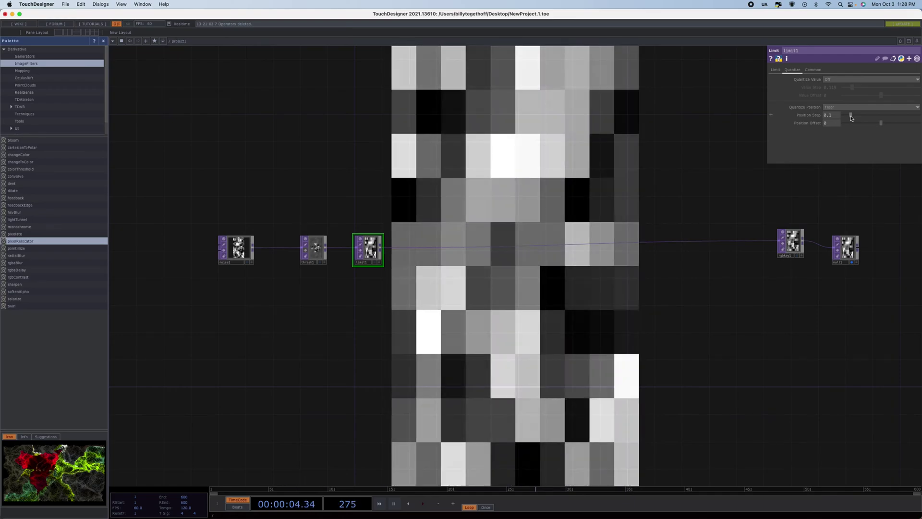
- Try larger Position Step values on limit1, then settle it at 0.057
left_click(851, 117)
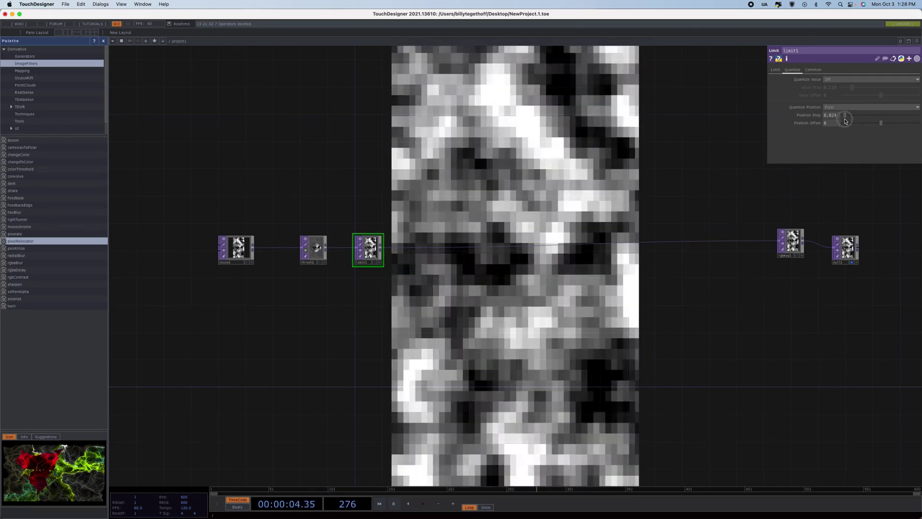
left_click_drag(845, 121, 919, 115)
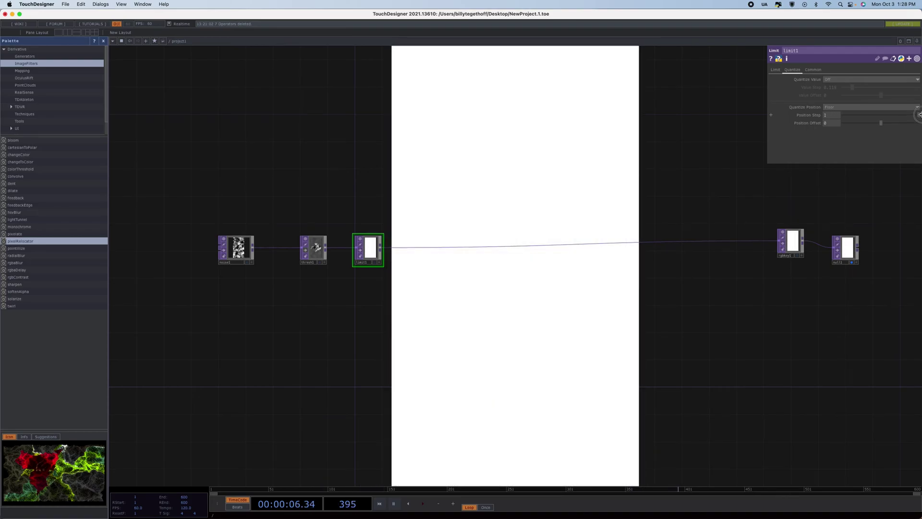
left_click_drag(919, 114, 852, 125)
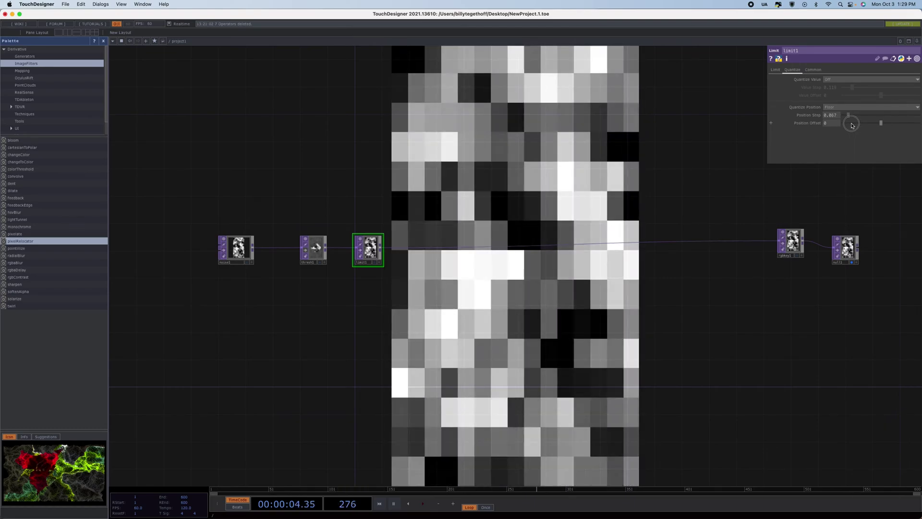
left_click_drag(852, 125, 850, 125)
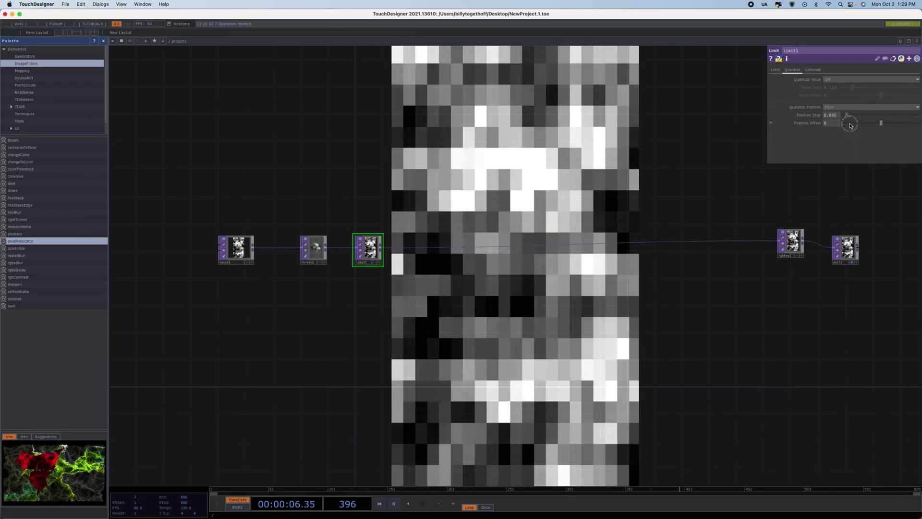
left_click_drag(849, 125, 851, 125)
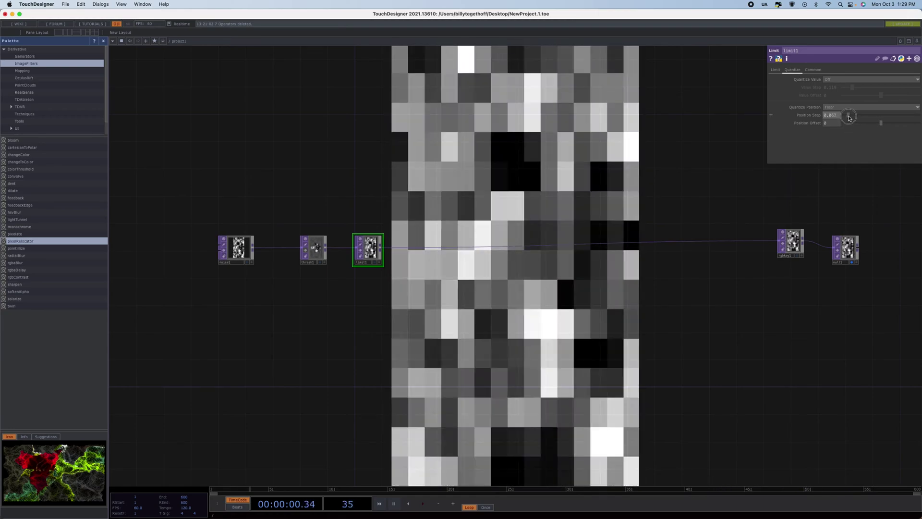
left_click_drag(849, 118, 849, 118)
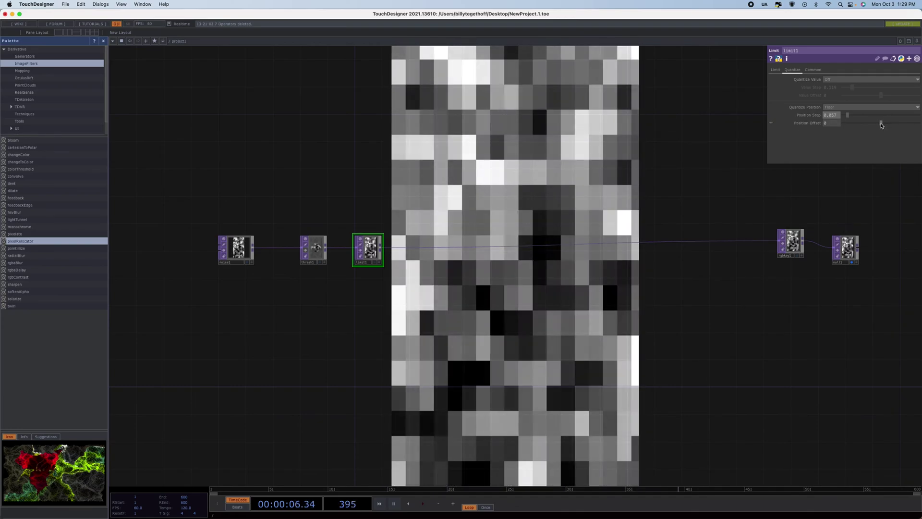
- Set limit1's Position Offset to about -0.014 and move the node above the chain
left_click(881, 124)
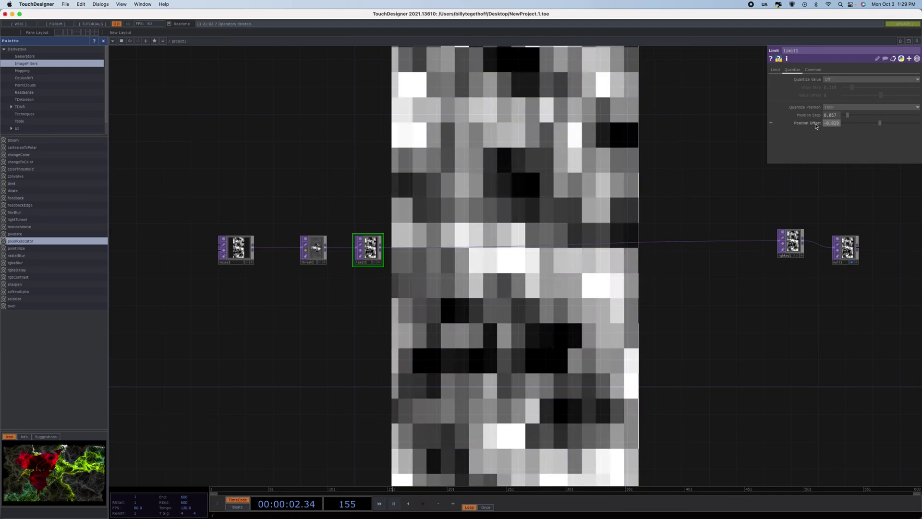
middle_click_drag(816, 124, 917, 135)
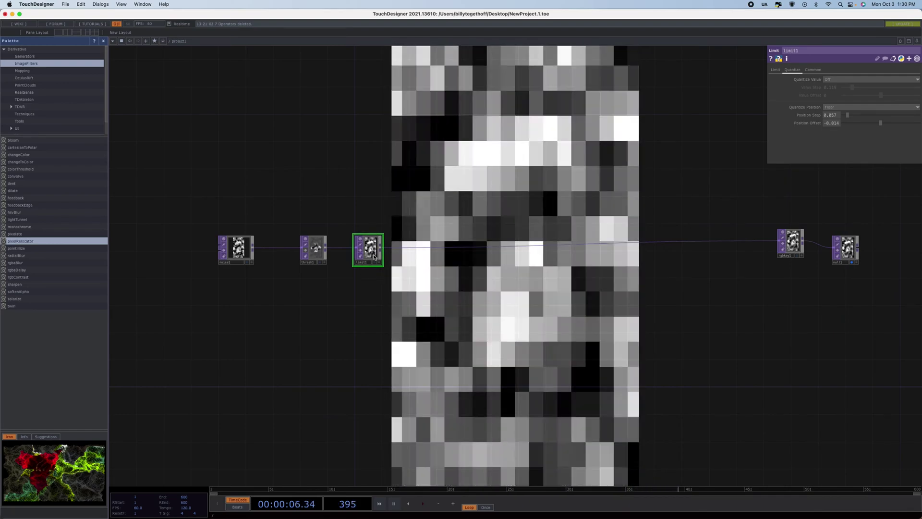
left_click_drag(370, 260, 370, 205)
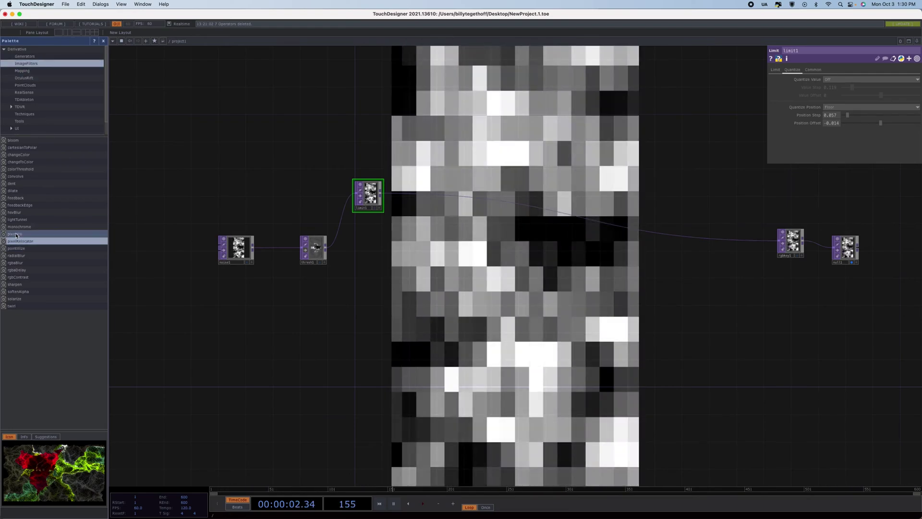
- Add the Palette's pixelate component, feed thresh1 into it, and show its Pixelate parameters
left_click_drag(4, 236, 375, 342)
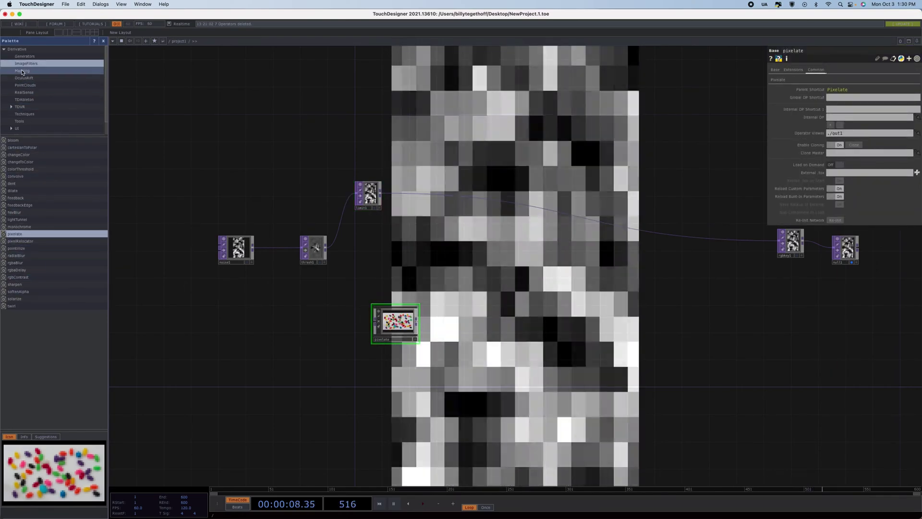
left_click(100, 4)
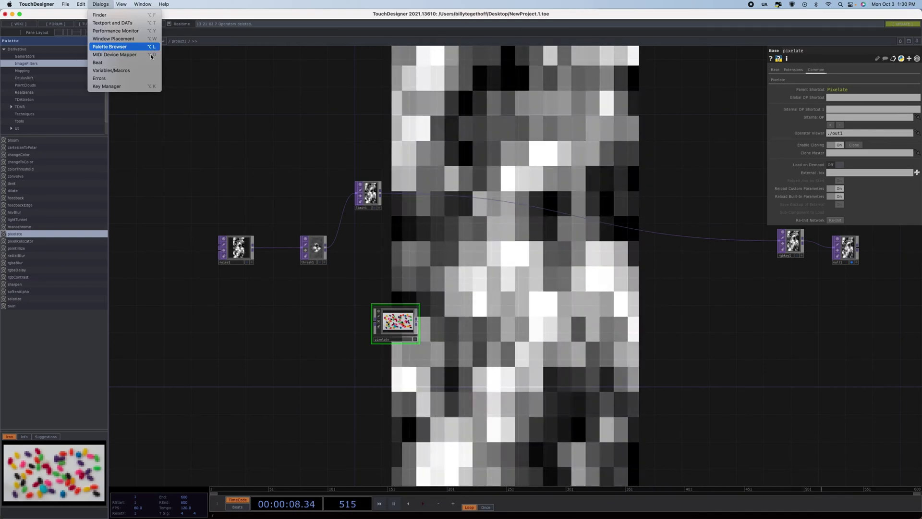
left_click(214, 168)
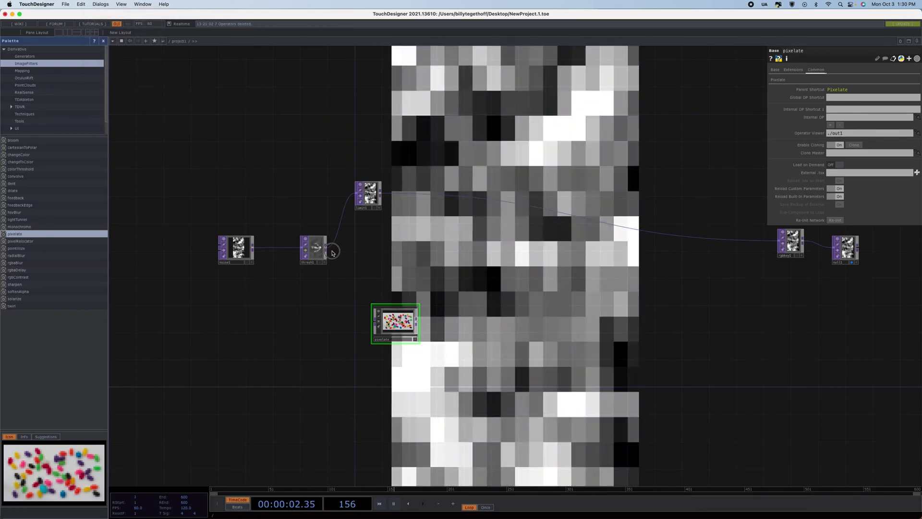
left_click_drag(327, 248, 780, 241)
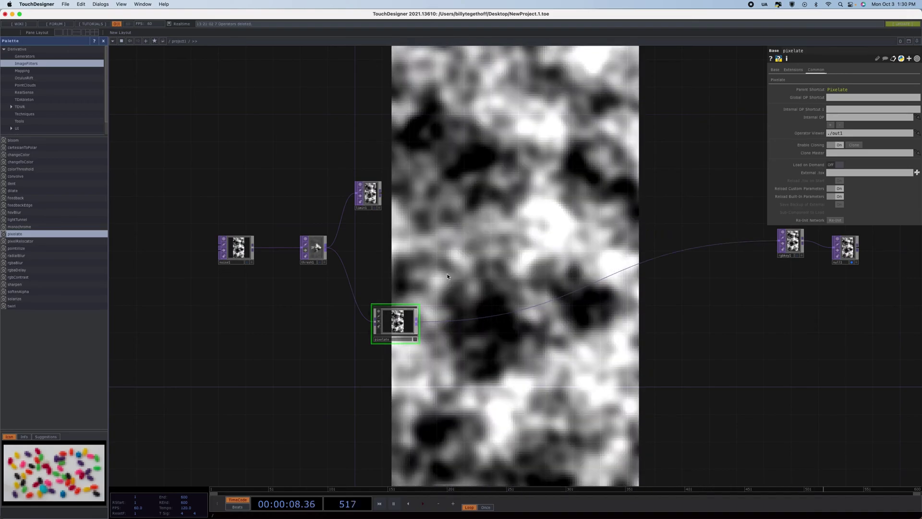
left_click(778, 80)
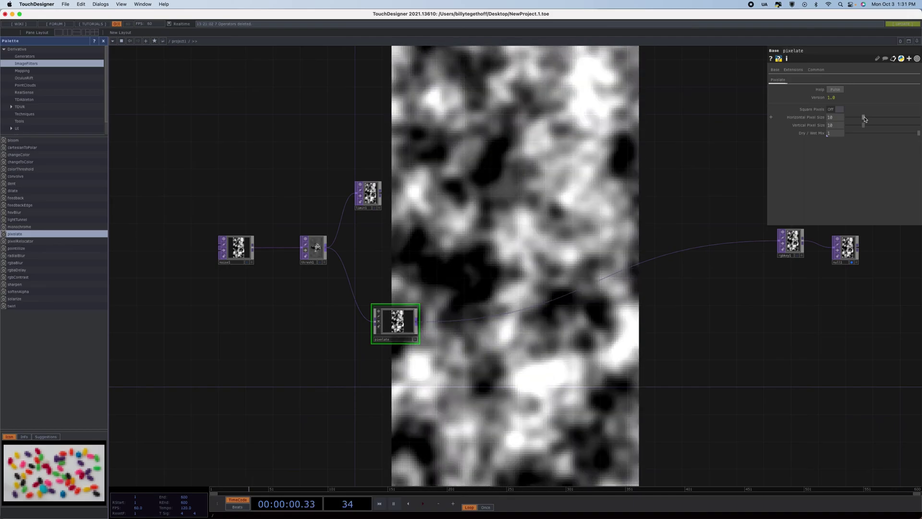
- Set pixelate to 21 by 22 pixel blocks with Square Pixels off and Dry/Wet Mix 1
left_click_drag(865, 119, 919, 116)
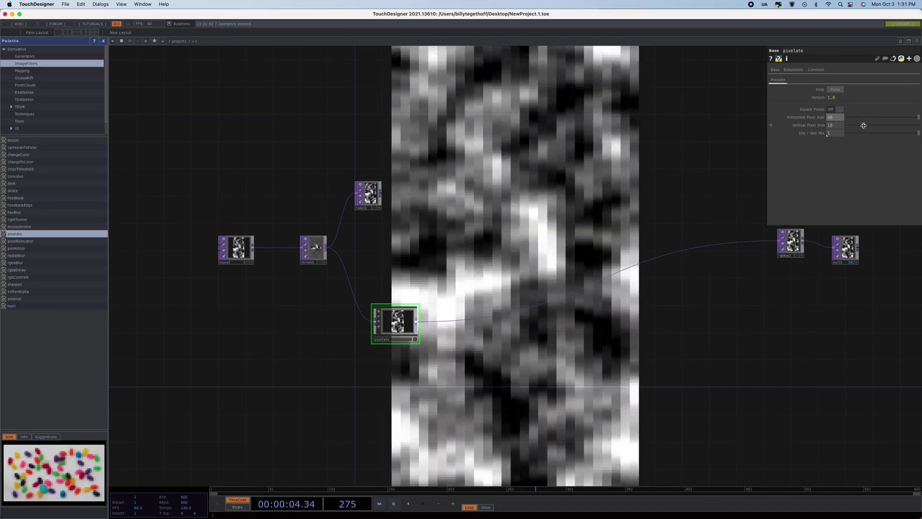
left_click_drag(864, 125, 919, 113)
left_click(839, 110)
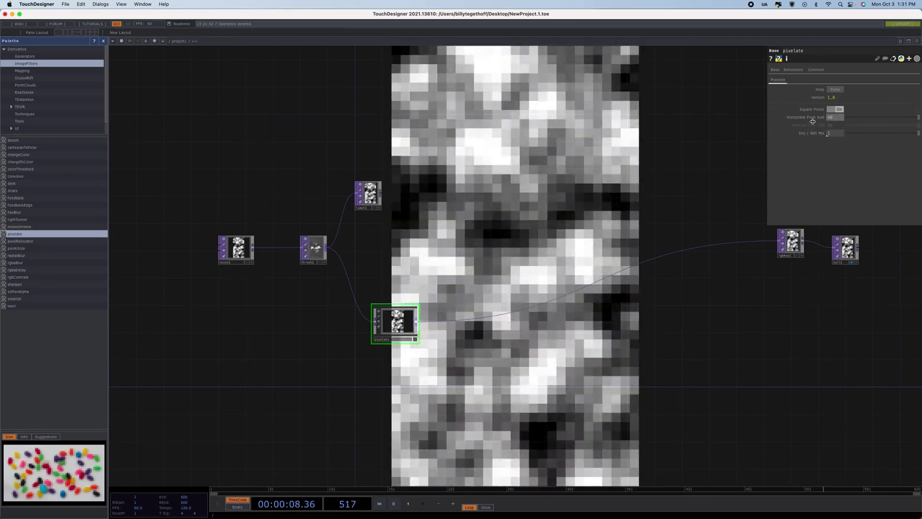
left_click(832, 109)
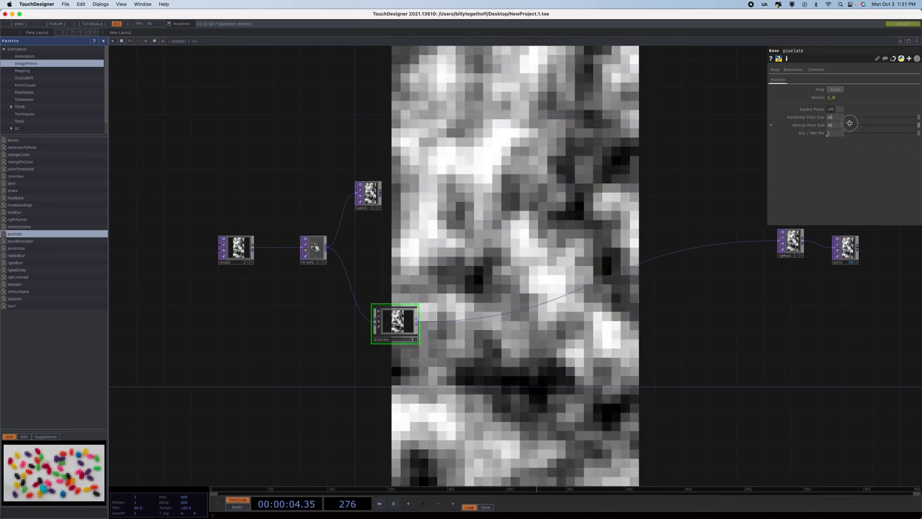
left_click_drag(917, 116, 883, 116)
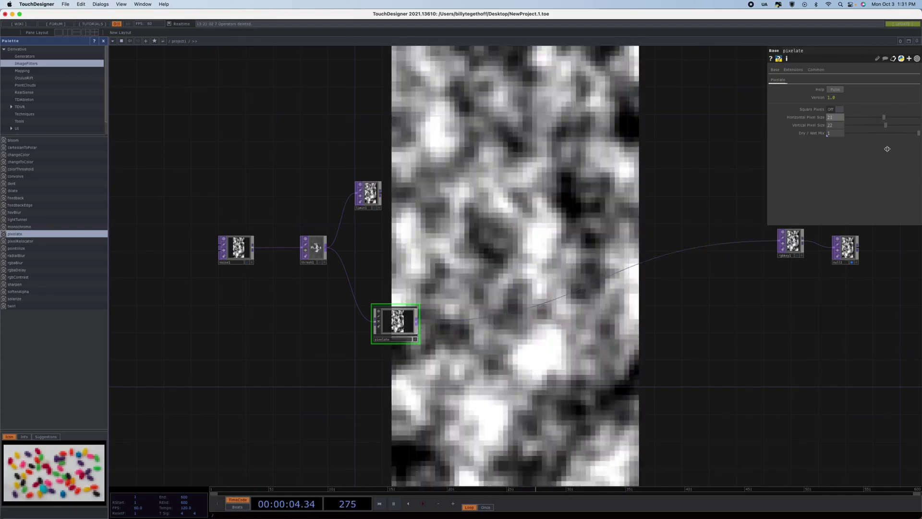
mouse_move(918, 134)
left_mouse_down()
mouse_move(877, 137)
mouse_move(899, 135)
left_mouse_up()
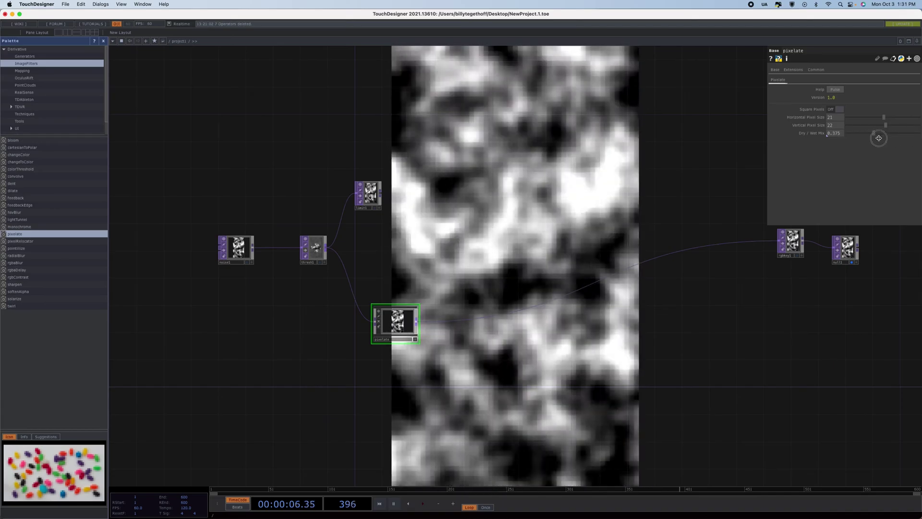
left_click_drag(846, 135, 918, 136)
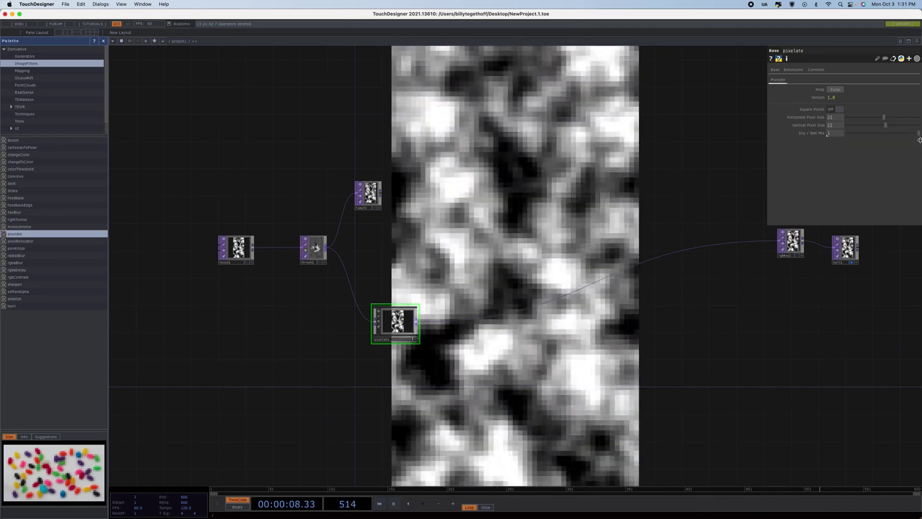
- Dive inside the pixelate component and inspect res1, which downscales the image to 51 by 91
double_click(397, 321)
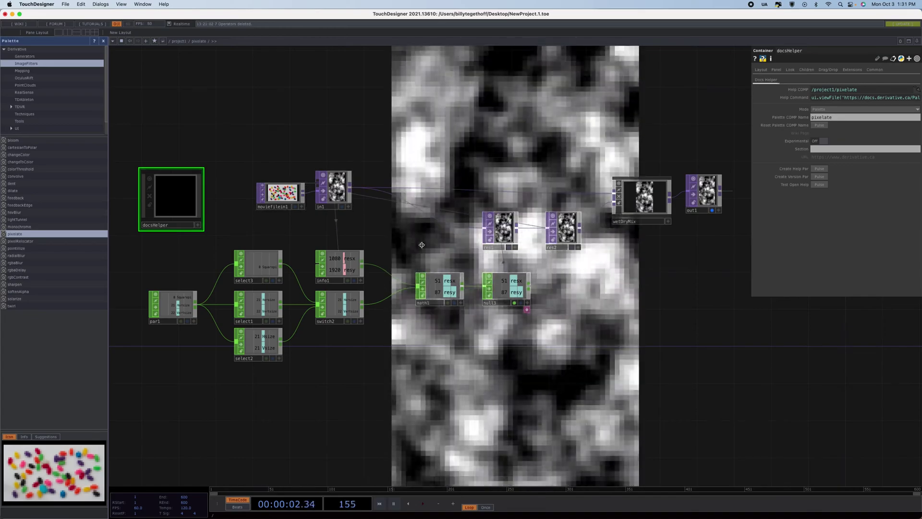
left_click_drag(389, 235, 260, 192)
left_click(371, 187)
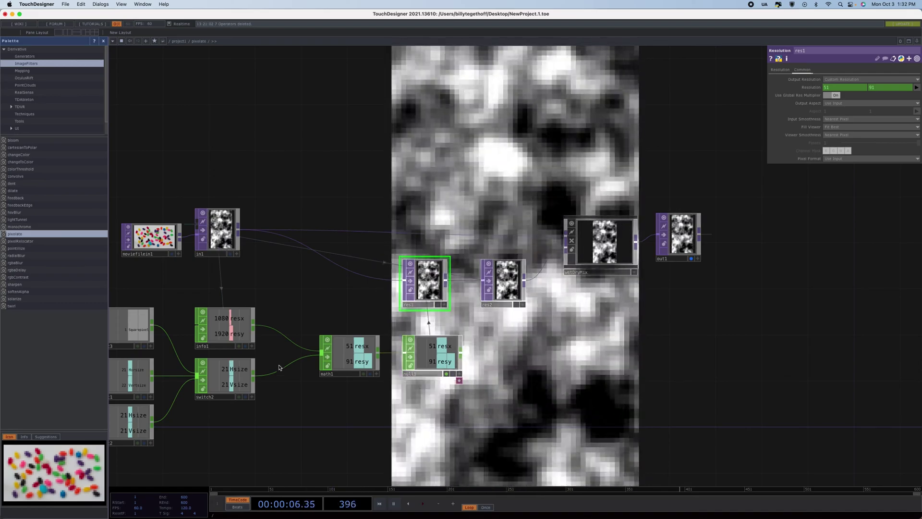
left_click_drag(334, 415, 457, 382)
left_click_drag(350, 422, 428, 374)
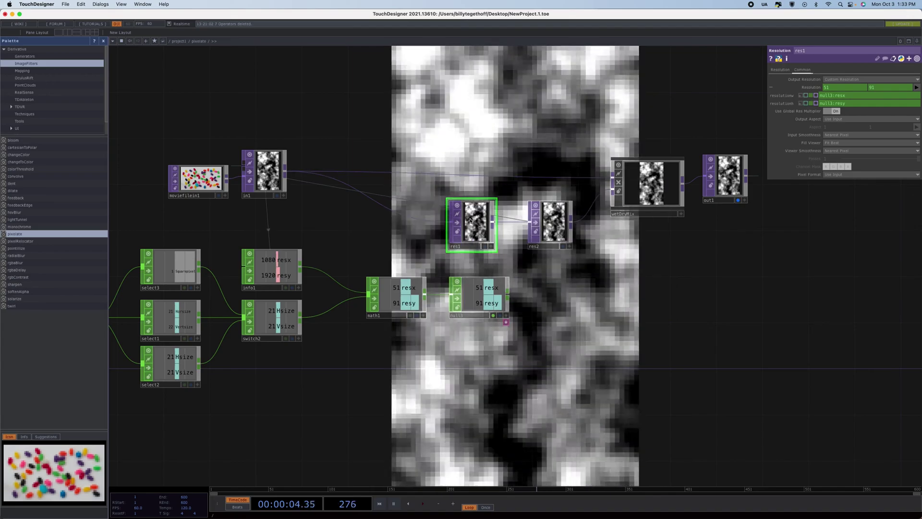
- Check res2's 1080 by 1920 rescale, peek inside wetDryMix, then go back up to project1
left_click(552, 222)
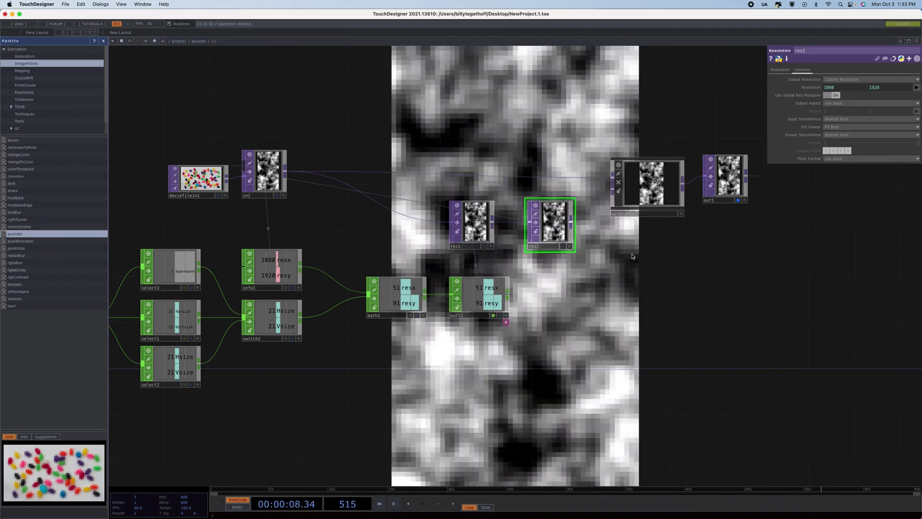
left_click(645, 185)
double_click(644, 184)
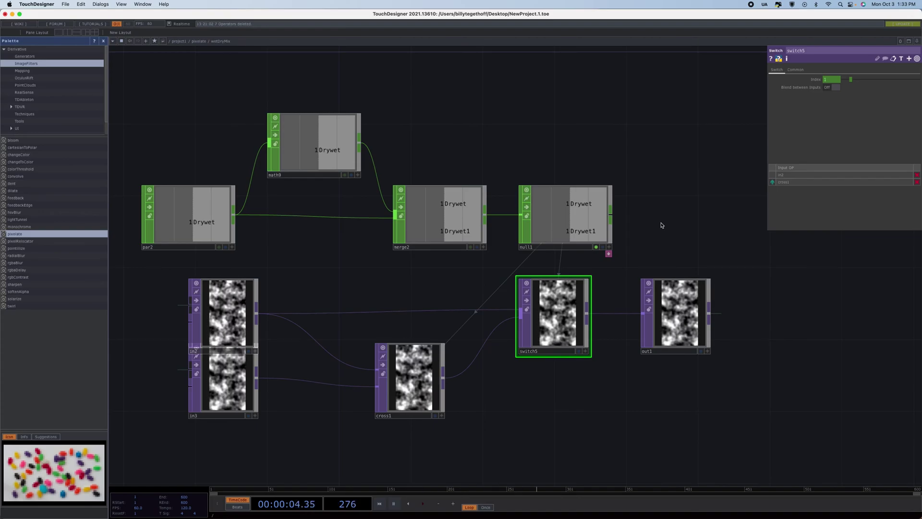
key("u")
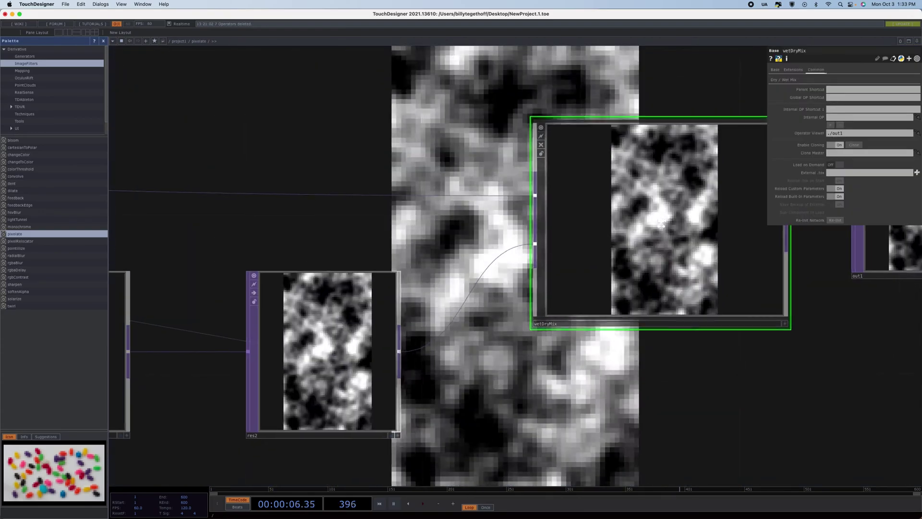
scroll(720, 308, "right", 4)
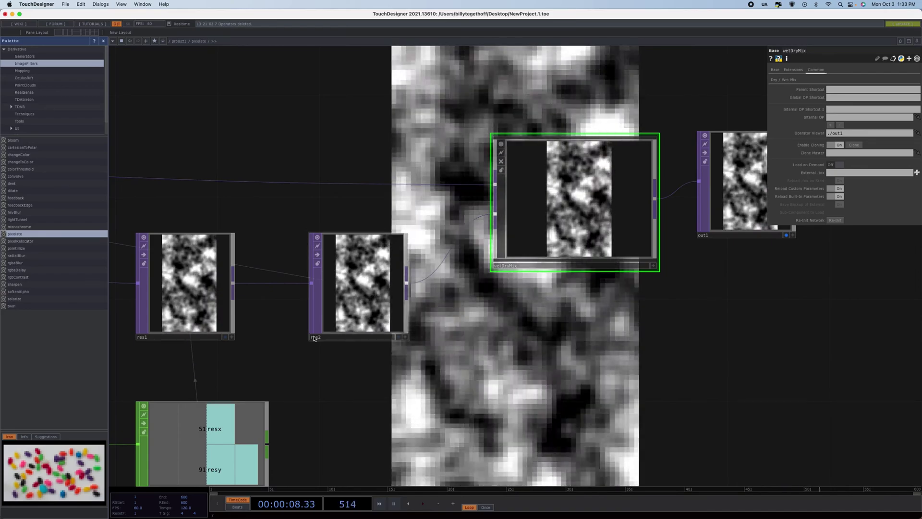
key("u")
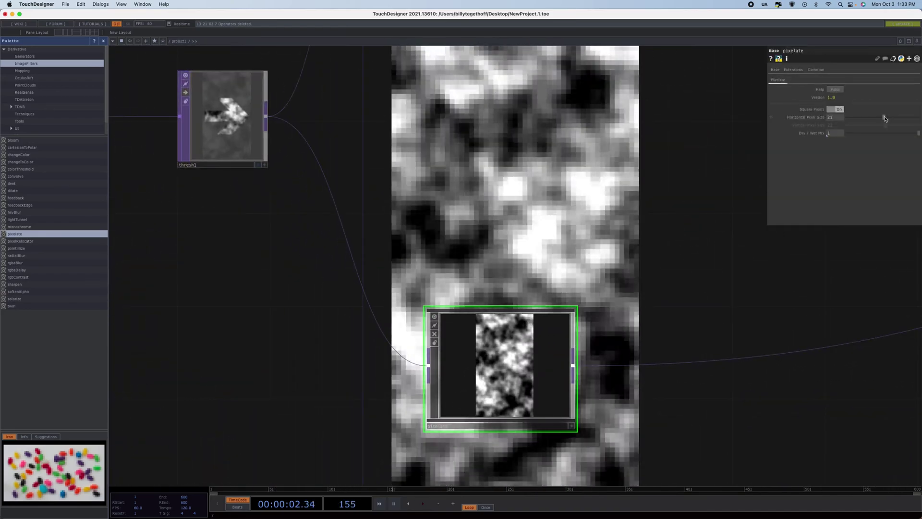
- Raise the pixelate Horizontal Pixel Size to 40 and zoom out the network
left_click_drag(885, 119, 917, 117)
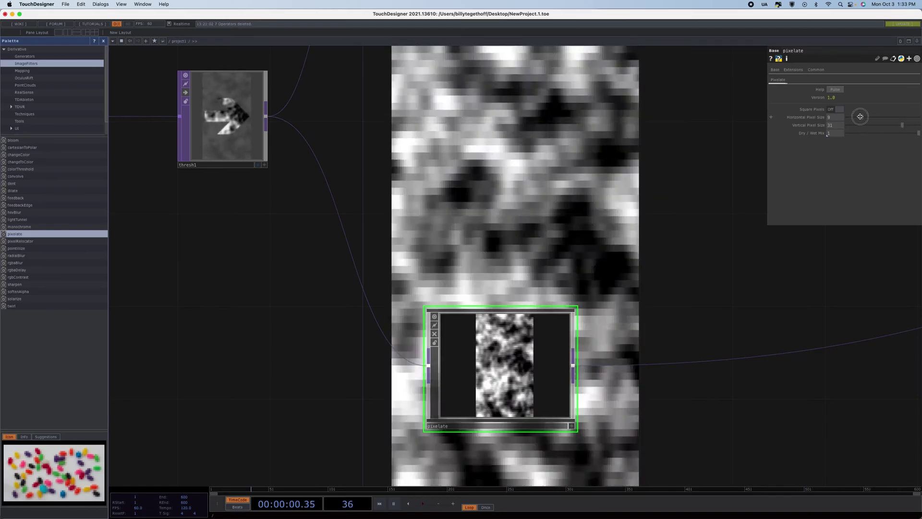
left_click_drag(860, 116, 904, 123)
scroll(514, 217, "down", 10)
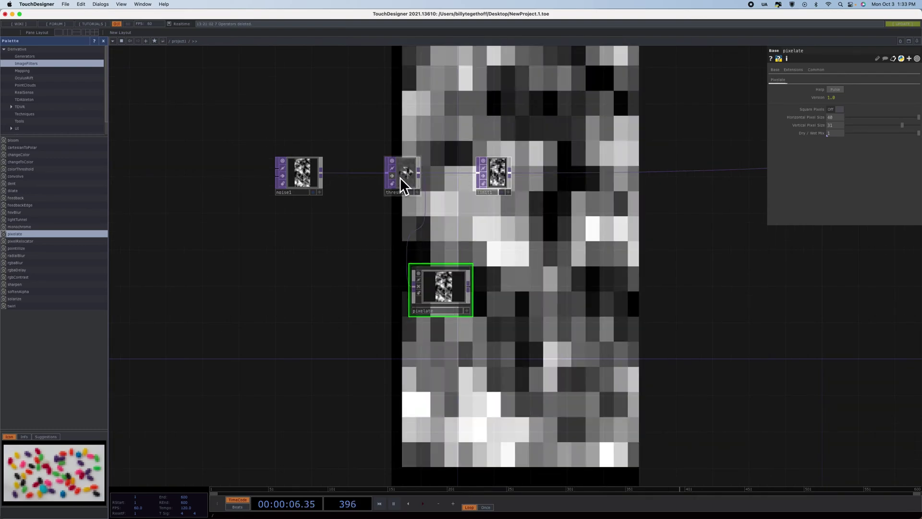
- Select limit1 to view its Position Step near 0.167 with offset 0
scroll(526, 204, "down", 3)
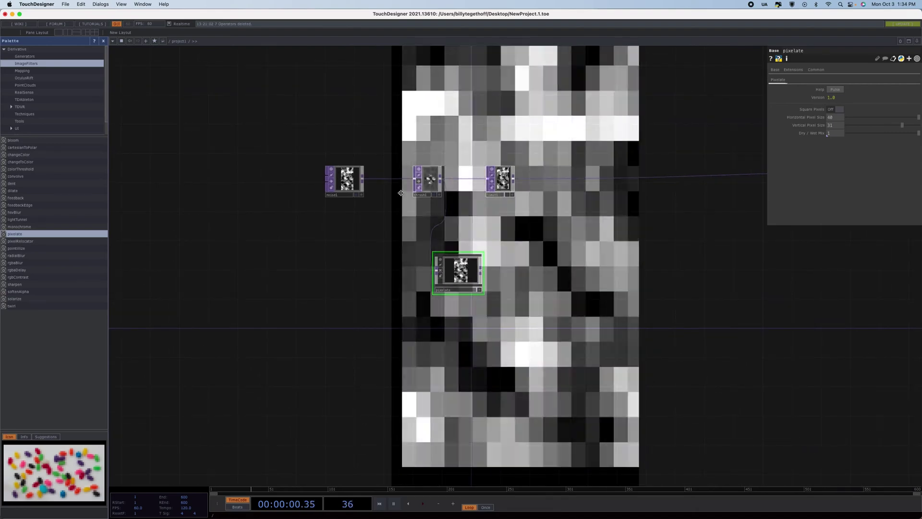
left_click(503, 184)
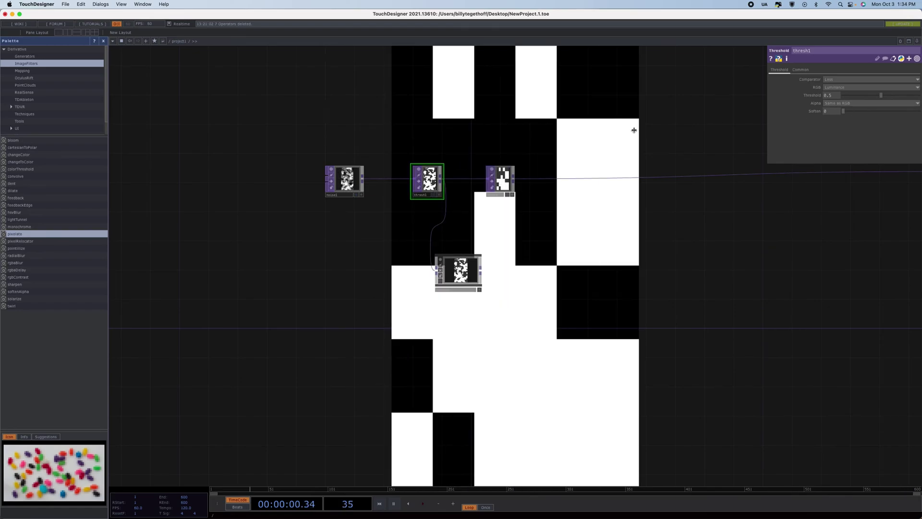
- Lower limit1's Position Step to shrink the blocks, then bring up noise1's Noise parameters
scroll(556, 154, "up", 3)
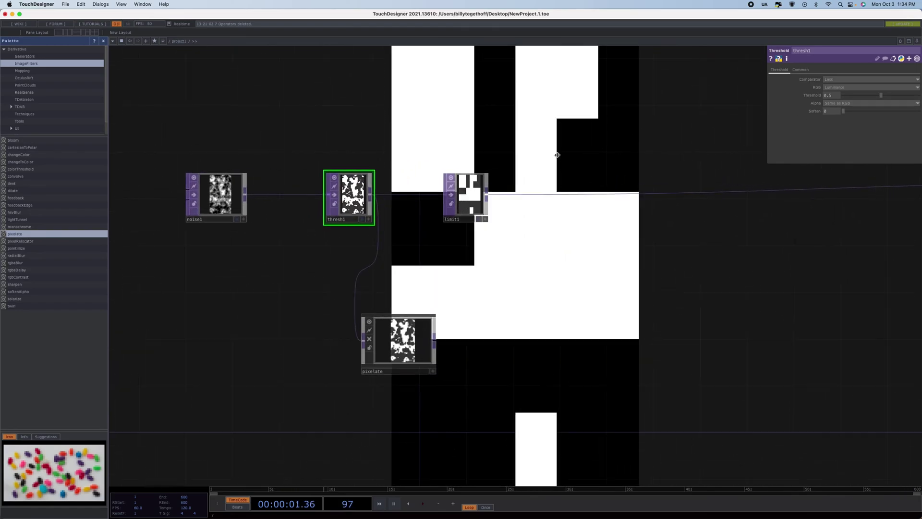
left_click(471, 194)
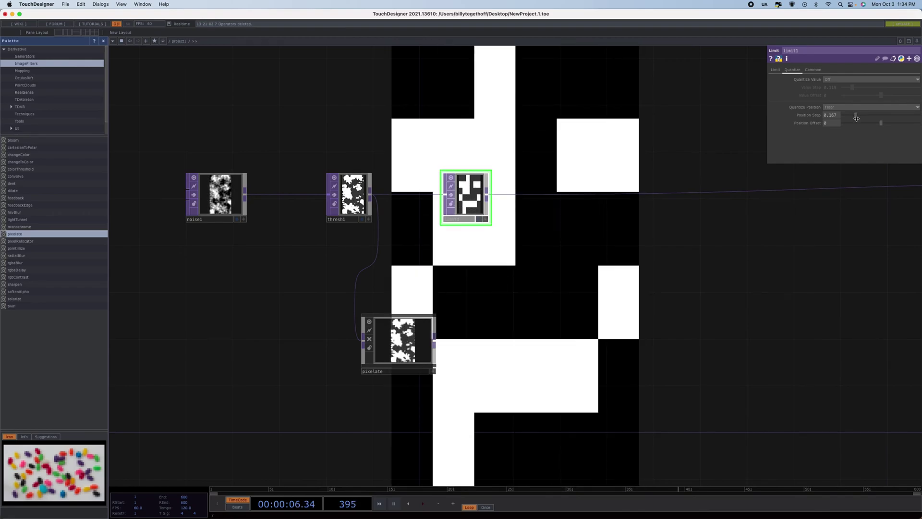
left_click_drag(856, 118, 844, 120)
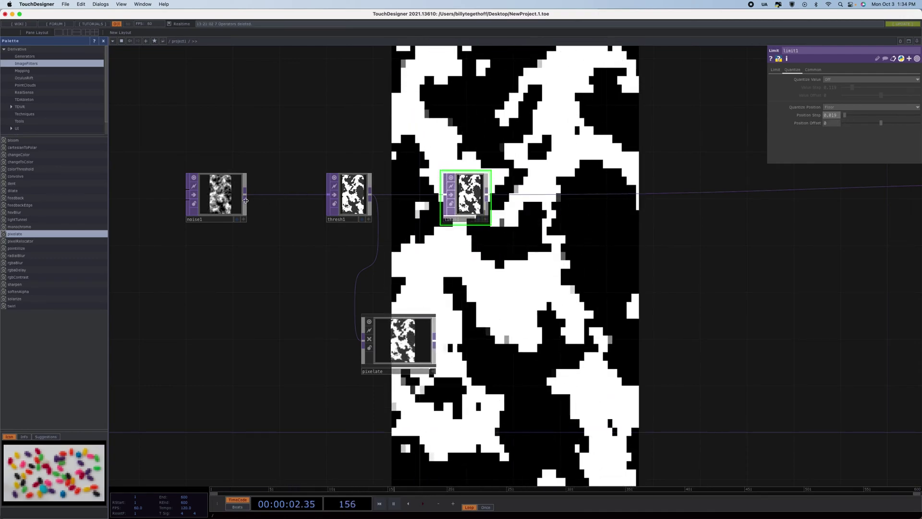
left_click(232, 198)
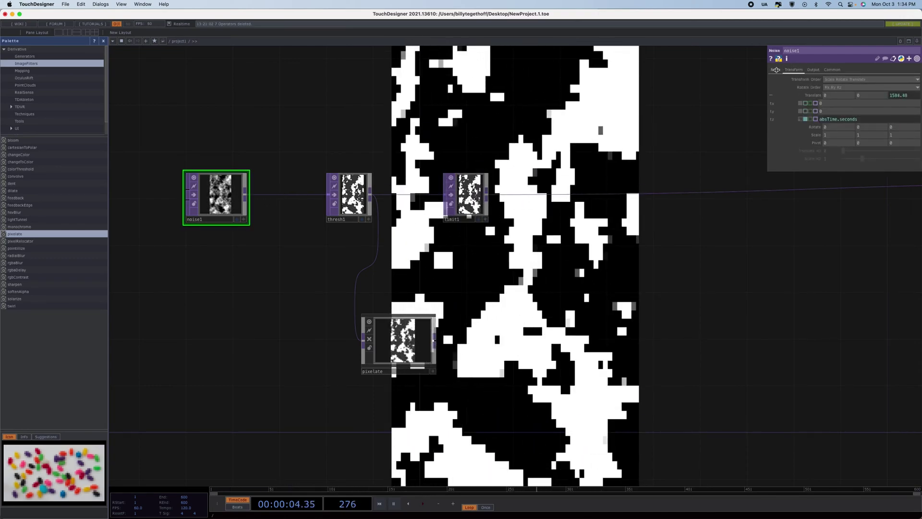
left_click(776, 70)
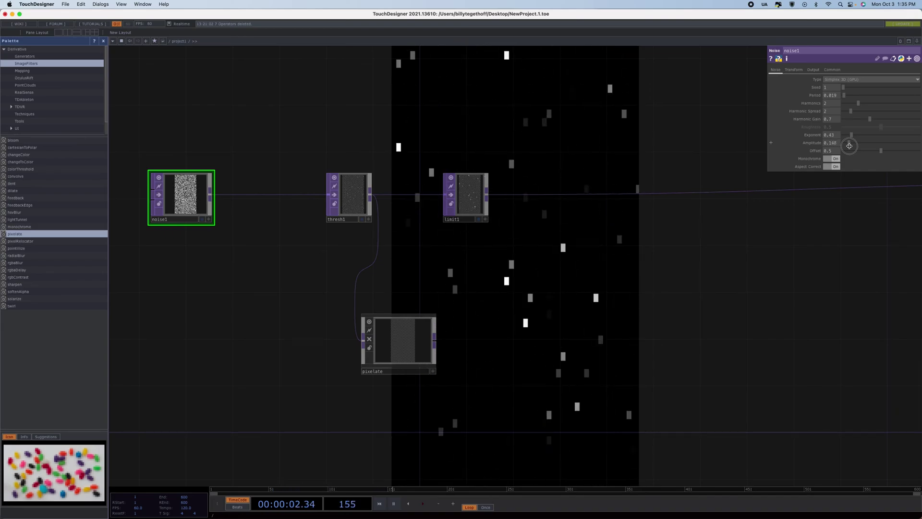
- Nudge noise1's amplitude up, then set limit1's Position Step to 0.0001 for fine specks
left_click_drag(849, 145, 846, 147)
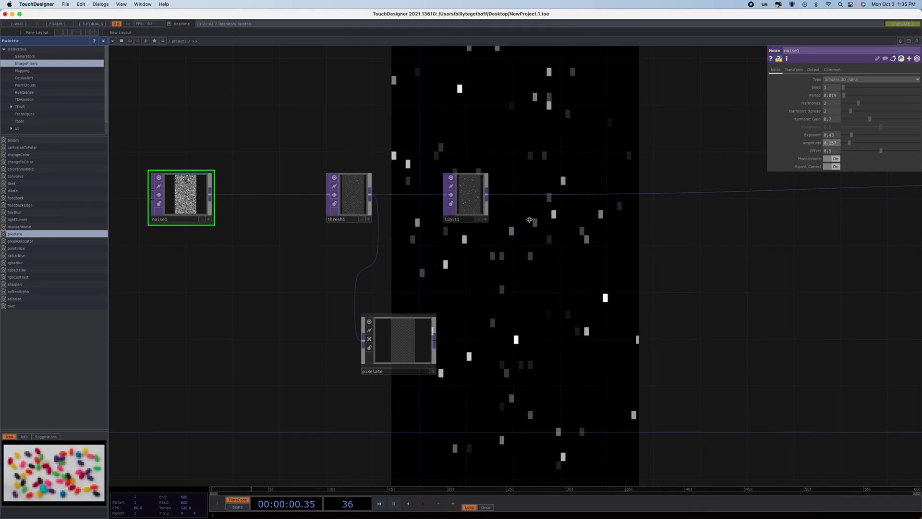
left_click_drag(581, 286, 426, 255)
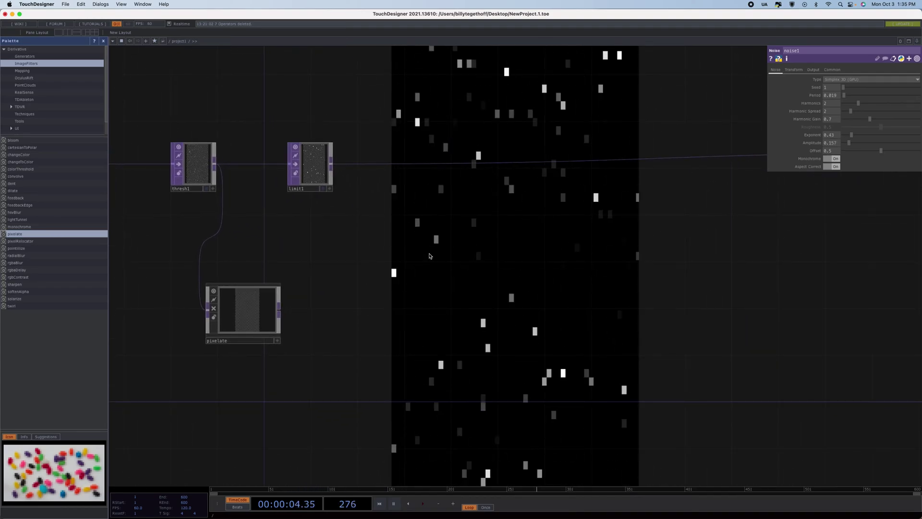
scroll(426, 258, "down", 5)
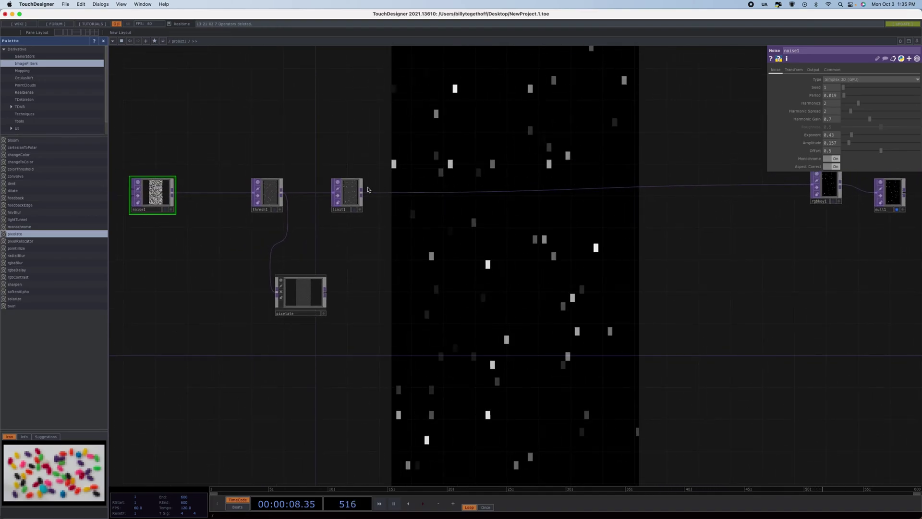
left_click(347, 198)
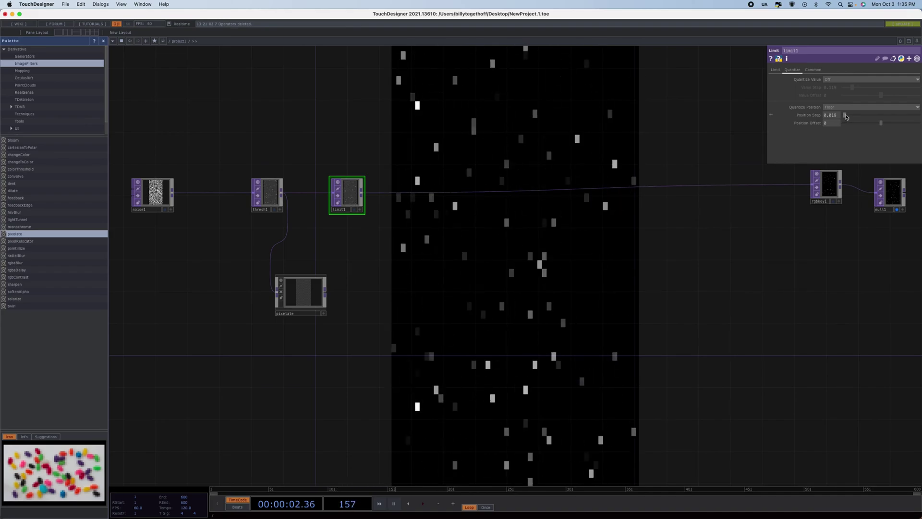
mouse_move(846, 116)
left_mouse_down()
mouse_move(907, 116)
mouse_move(833, 121)
left_mouse_up()
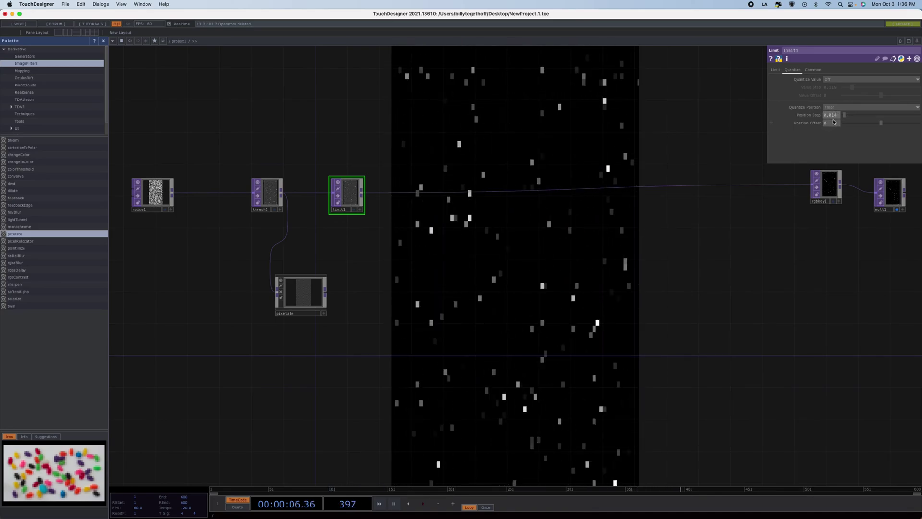
left_click_drag(845, 117, 756, 144)
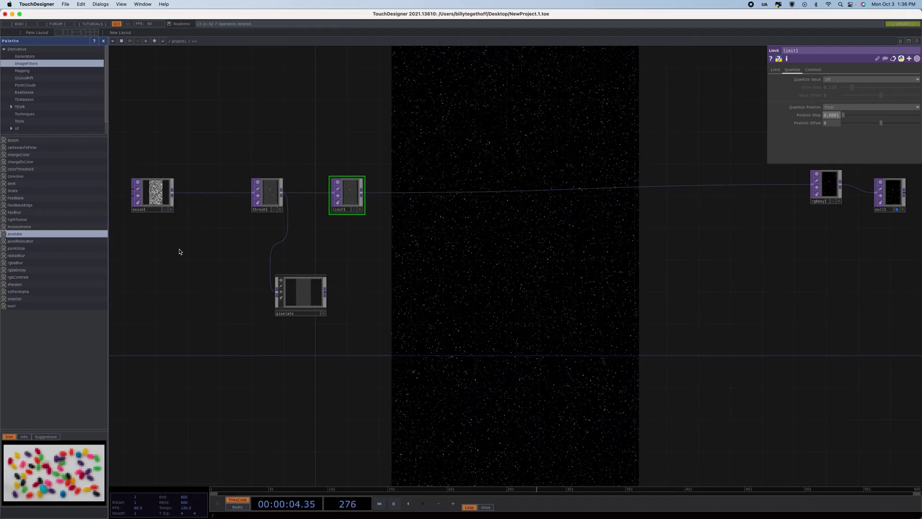
- Review noise1's Transform page, then raise limit1's Position Step to 0.01
left_click(149, 197)
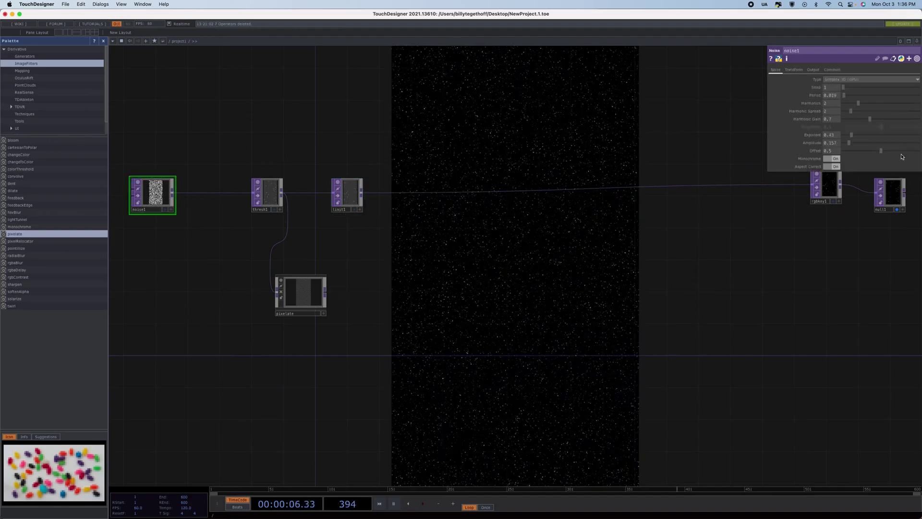
left_click(799, 70)
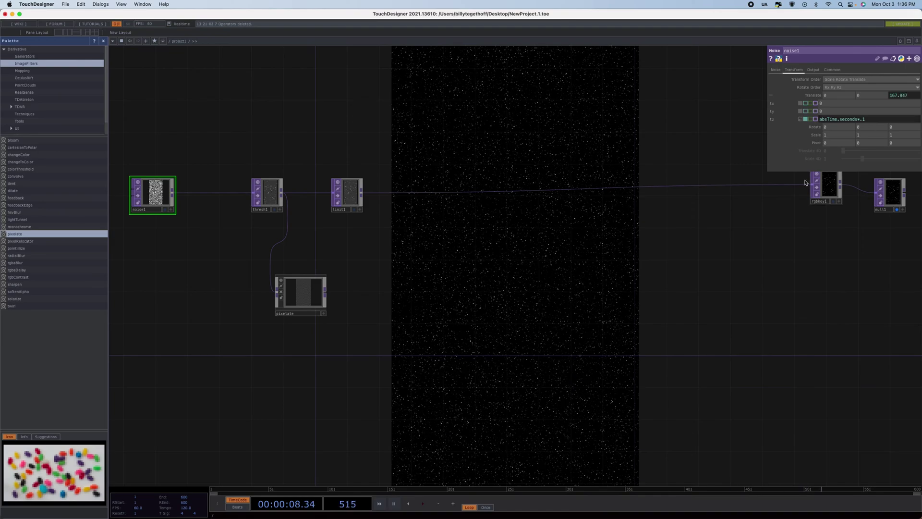
left_click(351, 193)
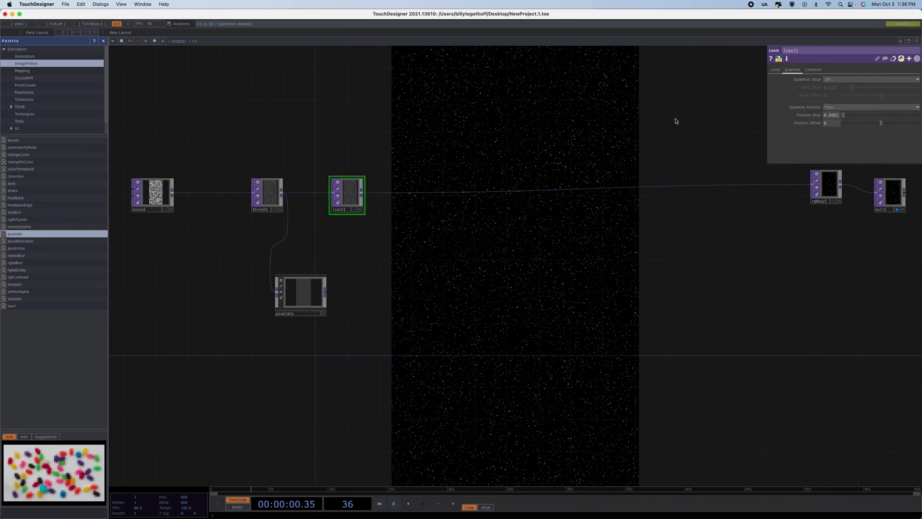
left_click_drag(844, 117, 846, 117)
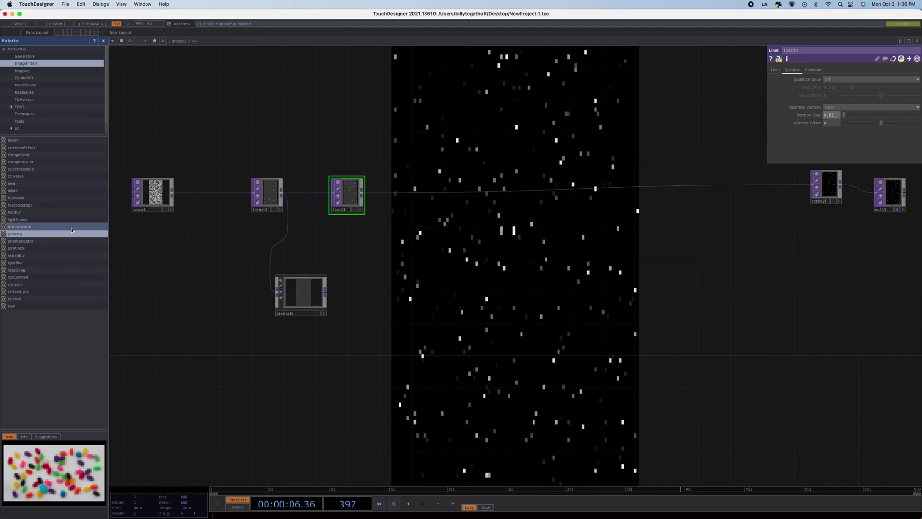
left_click_drag(561, 328, 397, 320)
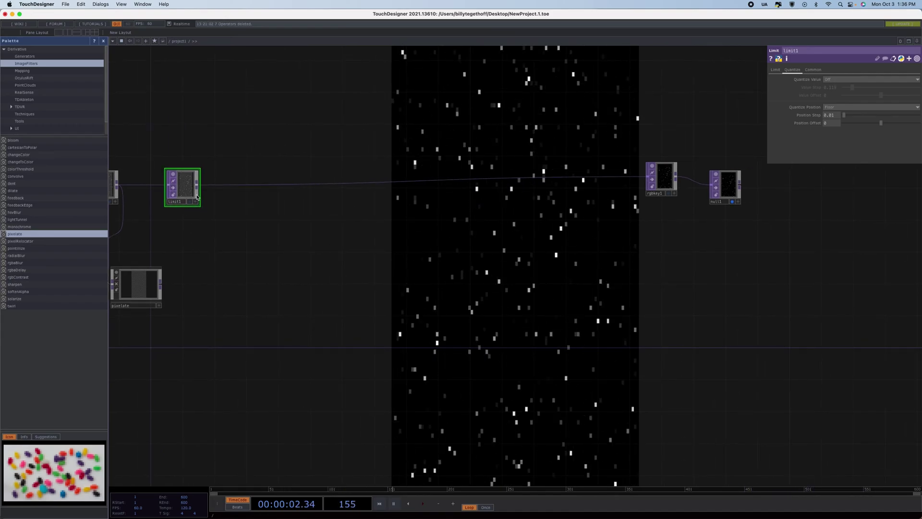
- Insert a Null TOP, null2, on the limit1–rgbkey1 wire
right_click(229, 187)
left_click(242, 178)
left_click(228, 160)
left_click(247, 187)
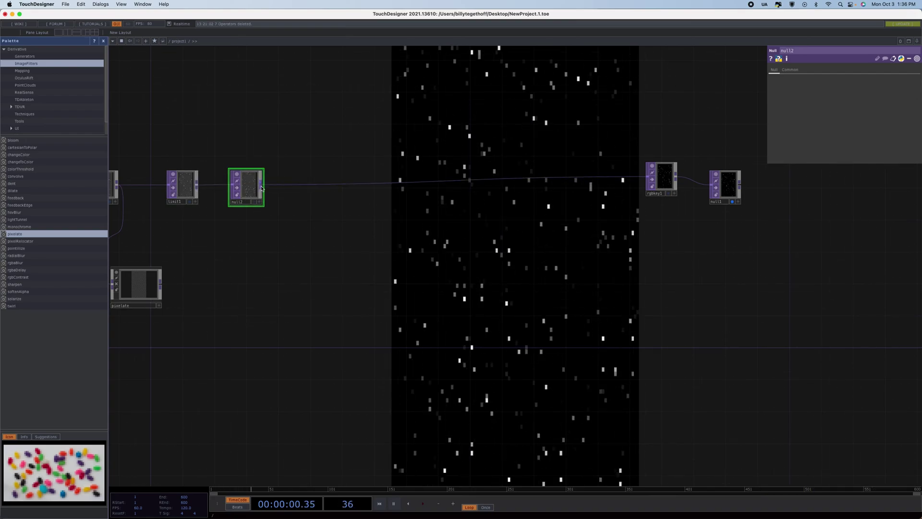
- Branch feedback1 off null2, combine it with null2 in comp1, and wire comp1 into rgbkey1
left_click_drag(267, 185, 311, 101)
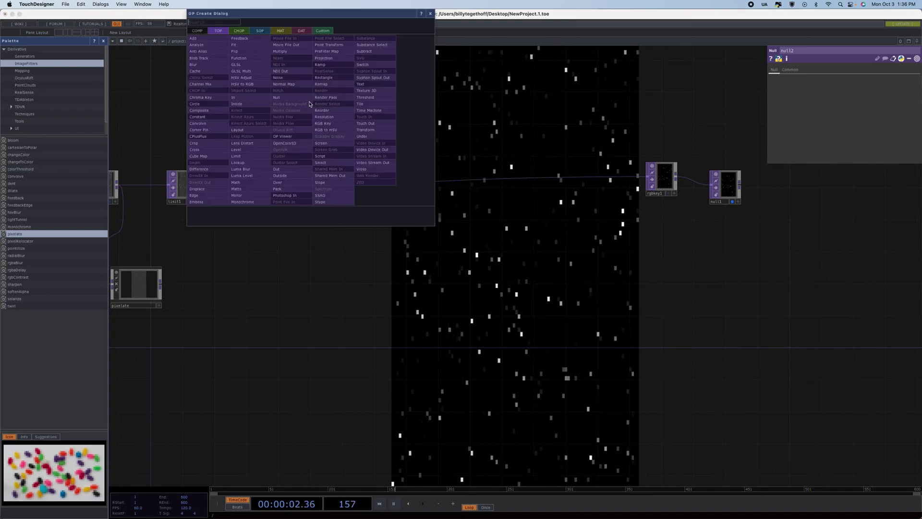
left_click(259, 38)
left_click(296, 108)
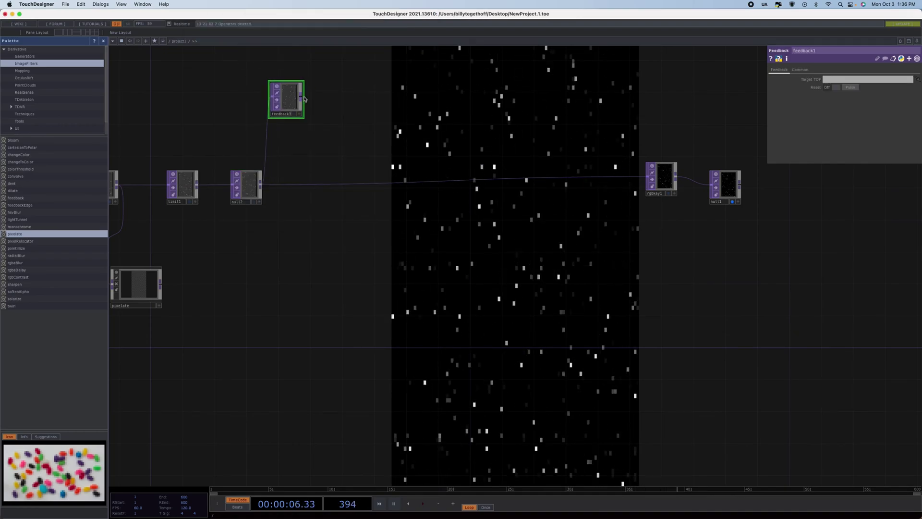
left_click_drag(300, 98, 436, 150)
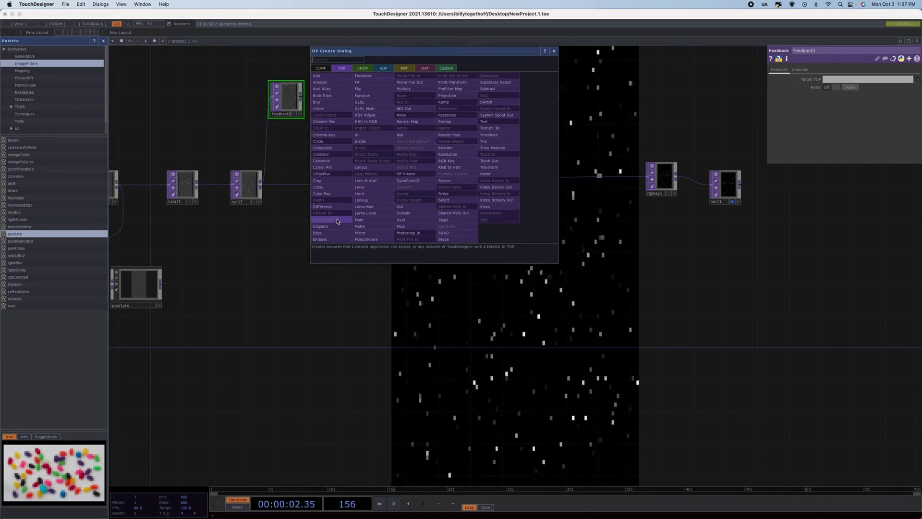
left_click(322, 147)
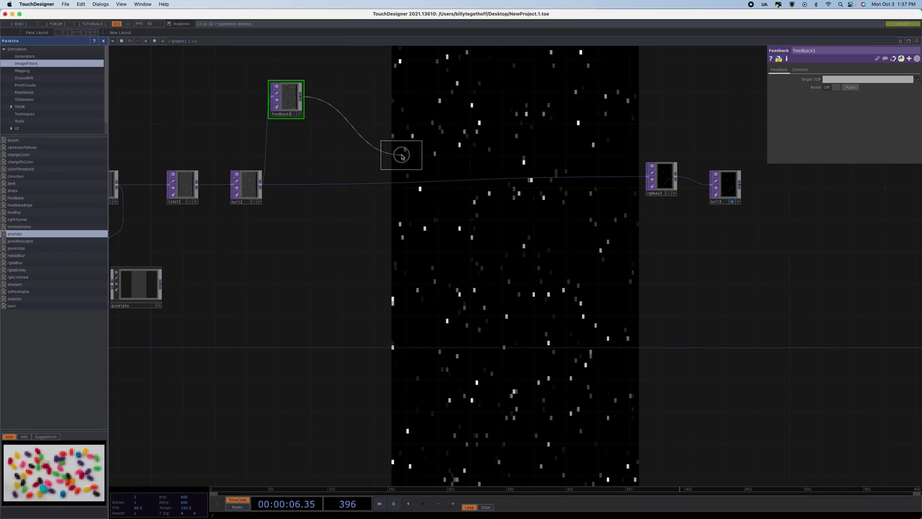
left_click(397, 153)
left_click_drag(261, 179, 464, 181)
left_click_drag(400, 156, 293, 104)
- Add a Keyboard In CHOP and reference its k1 channel in feedback1's Reset
key("Tab")
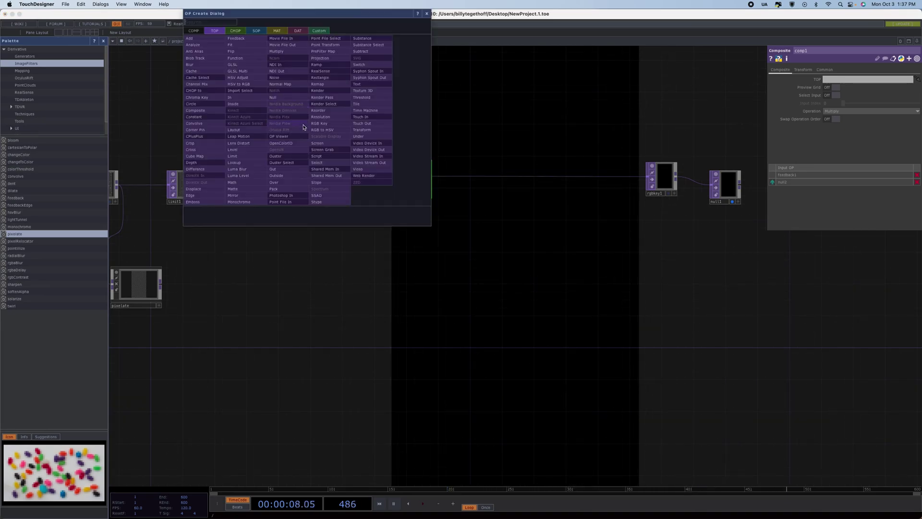
left_click(235, 31)
left_click(288, 144)
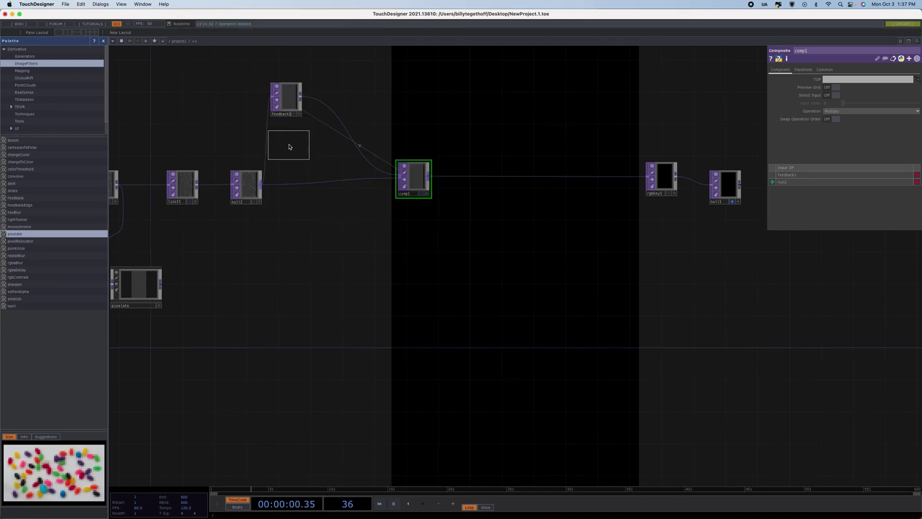
left_click(365, 86)
left_click(365, 81)
left_click_drag(355, 72, 855, 82)
left_click(856, 83)
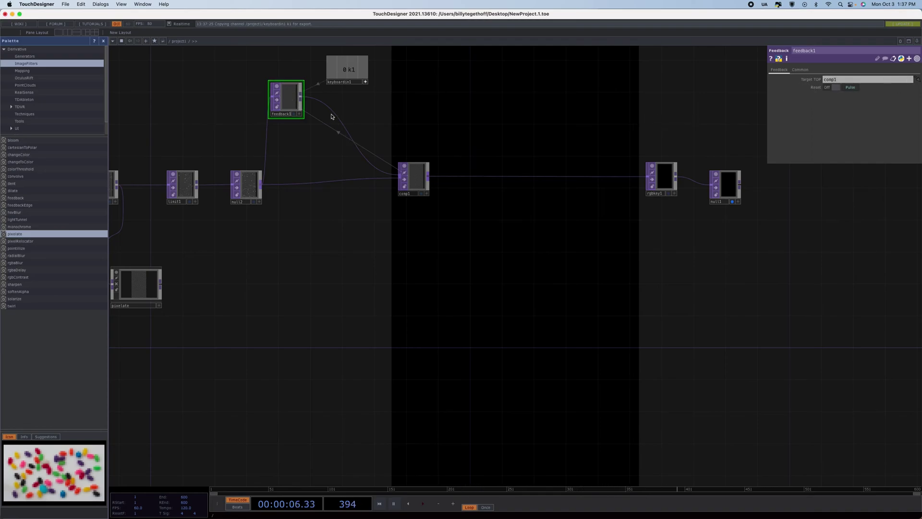
- Insert level1 between feedback1 and comp1 with its opacity lowered to 0.981
right_click(332, 113)
left_click(346, 103)
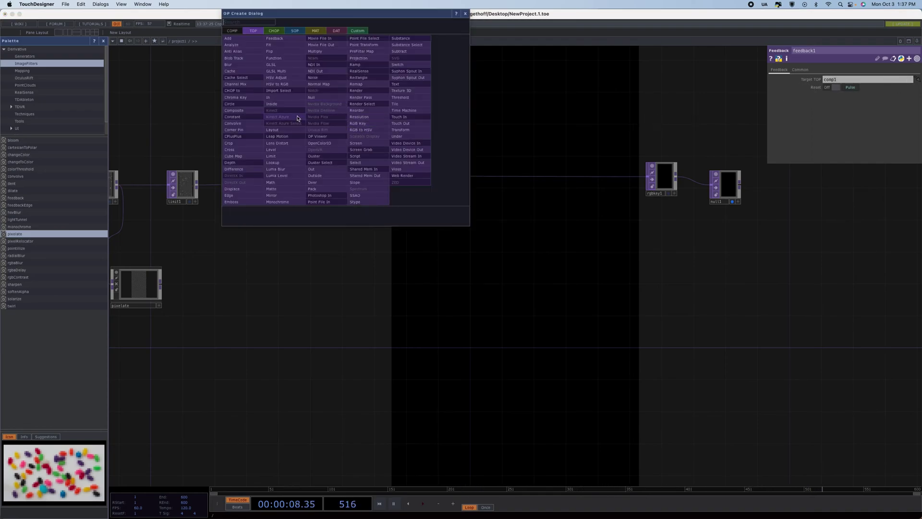
left_click(272, 149)
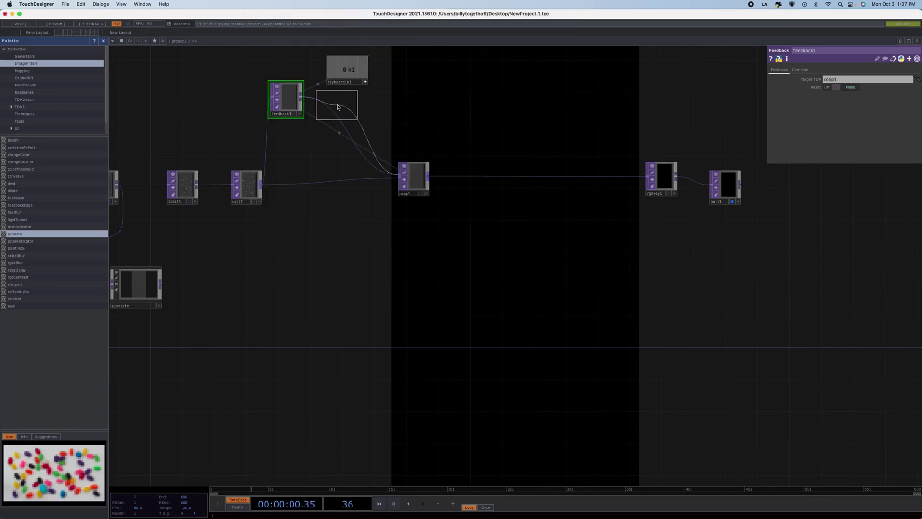
left_click(337, 106)
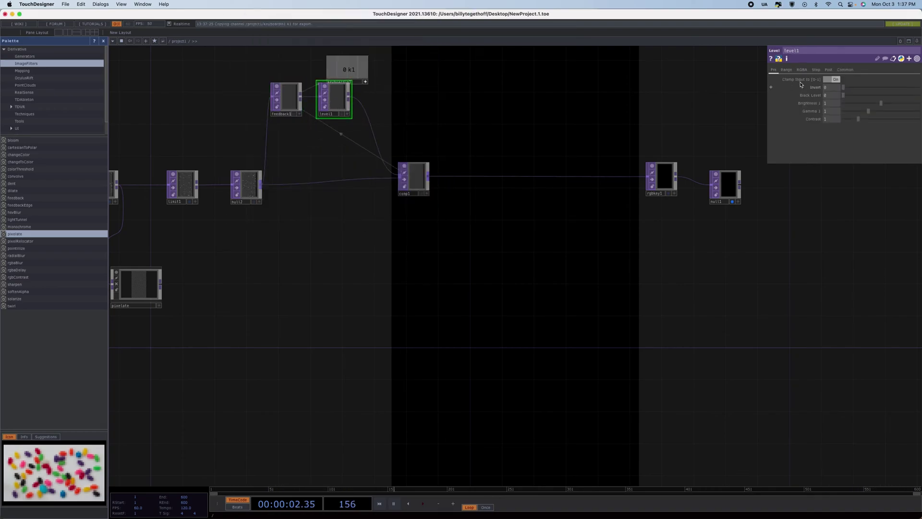
left_click(827, 70)
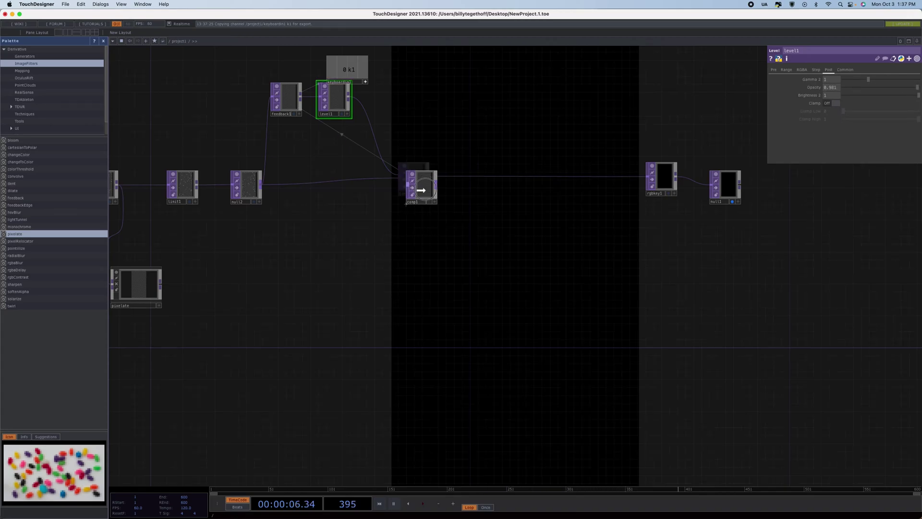
- Nudge comp1 slightly and set its composite Operation to Over
left_click_drag(421, 185, 429, 193)
left_click(428, 193)
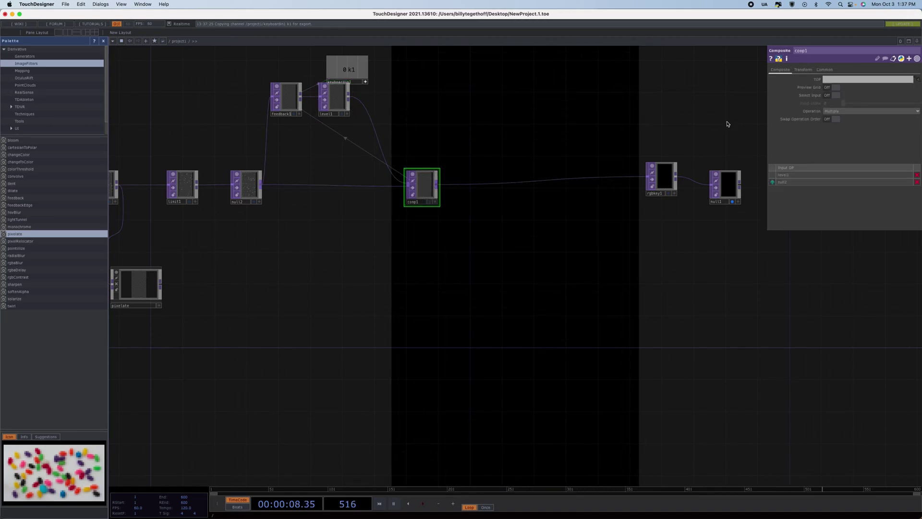
left_click(846, 111)
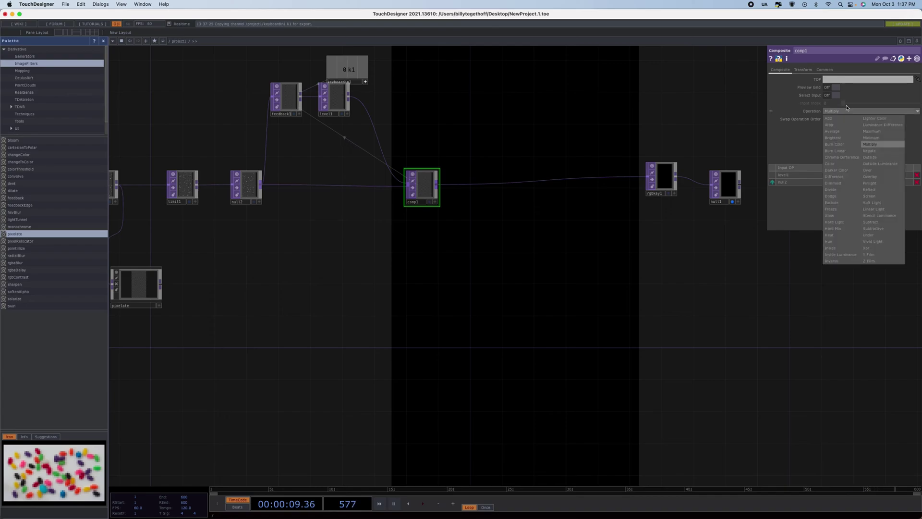
left_click(870, 171)
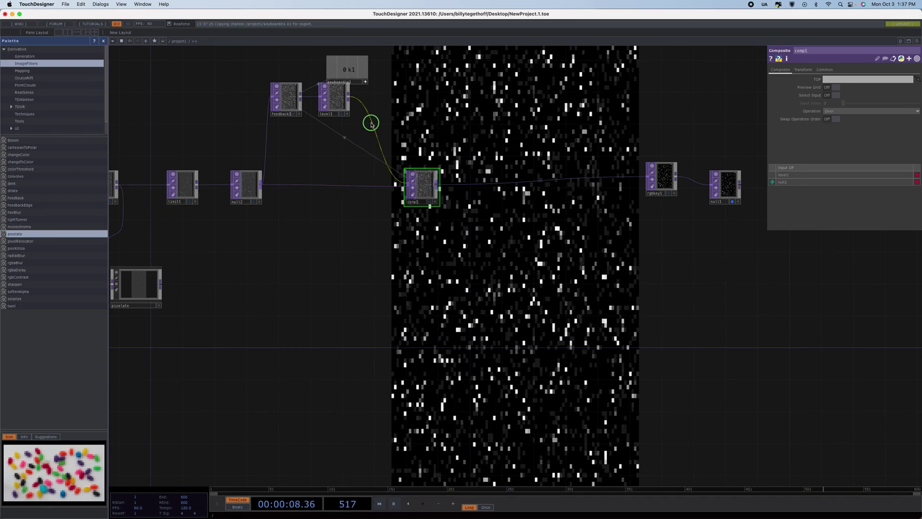
- Insert limit2 after level1, quantizing position with Ceiling at a Position Step of 0.033
left_click(384, 114)
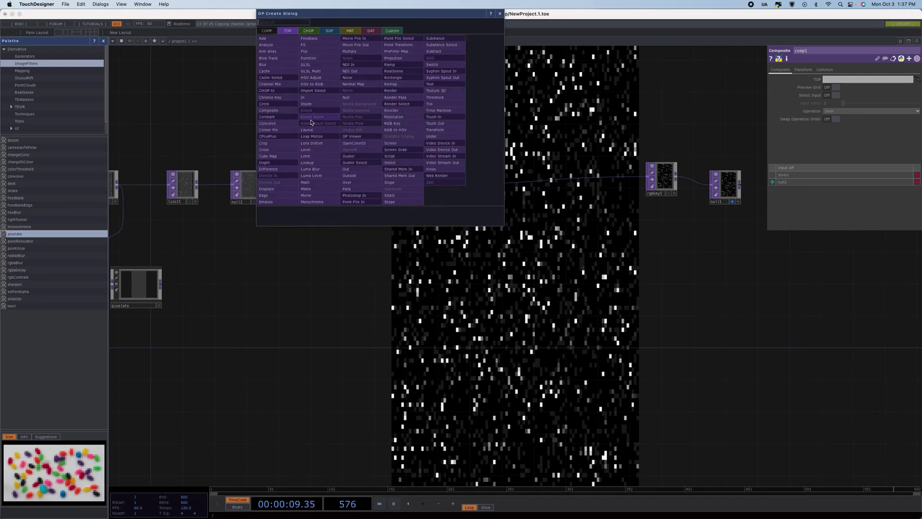
left_click(318, 158)
left_click(393, 106)
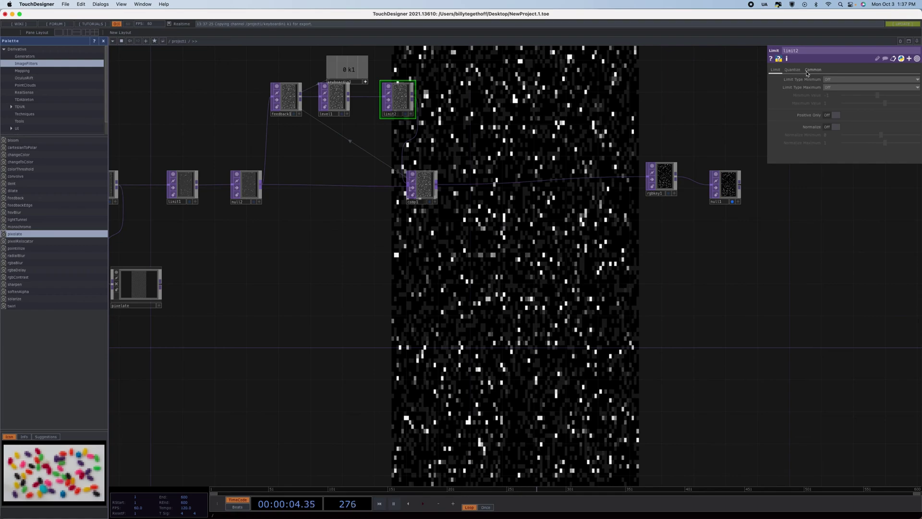
left_click(791, 70)
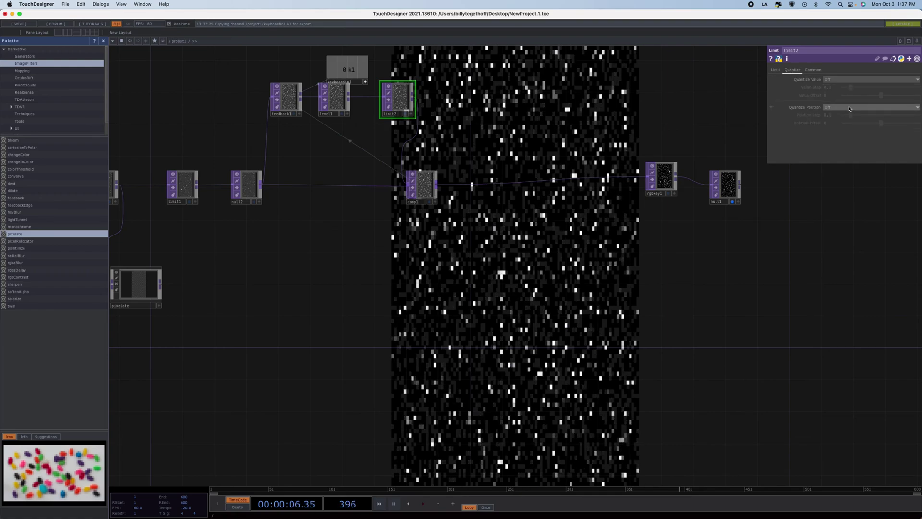
left_click(849, 107)
left_click(833, 123)
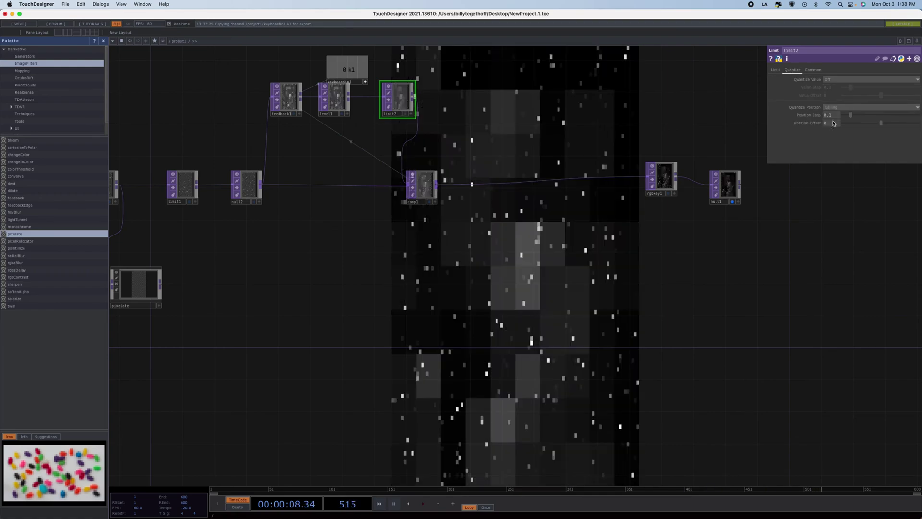
mouse_move(851, 115)
left_mouse_down()
mouse_move(859, 116)
mouse_move(847, 119)
left_mouse_up()
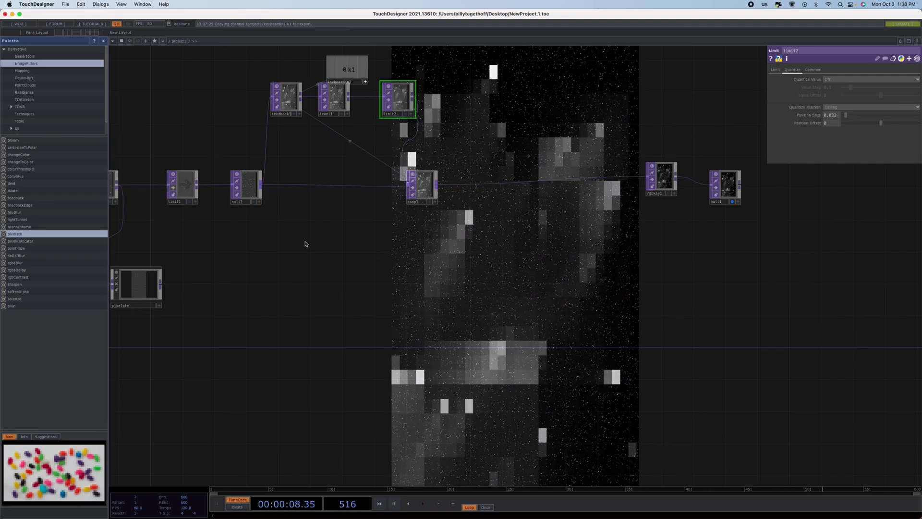
left_click_drag(302, 253, 392, 232)
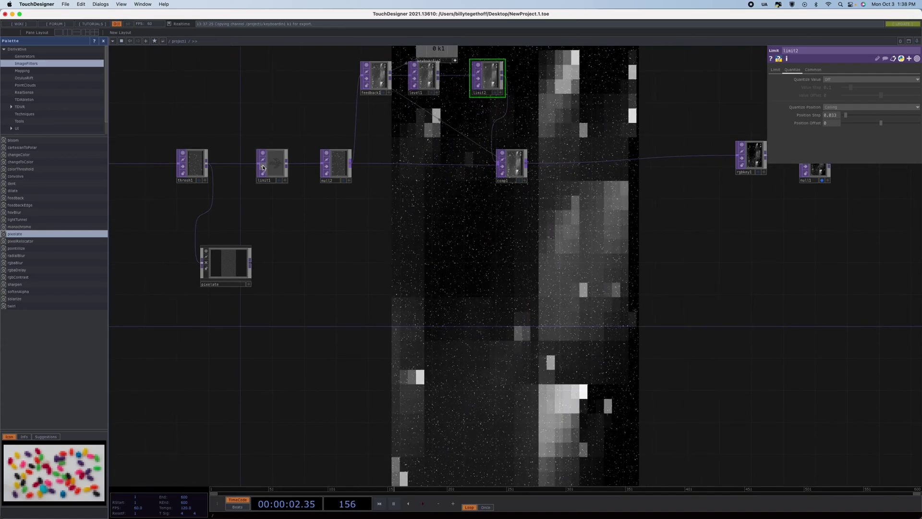
- Toggle thresh1's bypass, drop level1 Opacity to about 0.929, and raise limit2 Position Step to about 0.07
left_click(182, 169)
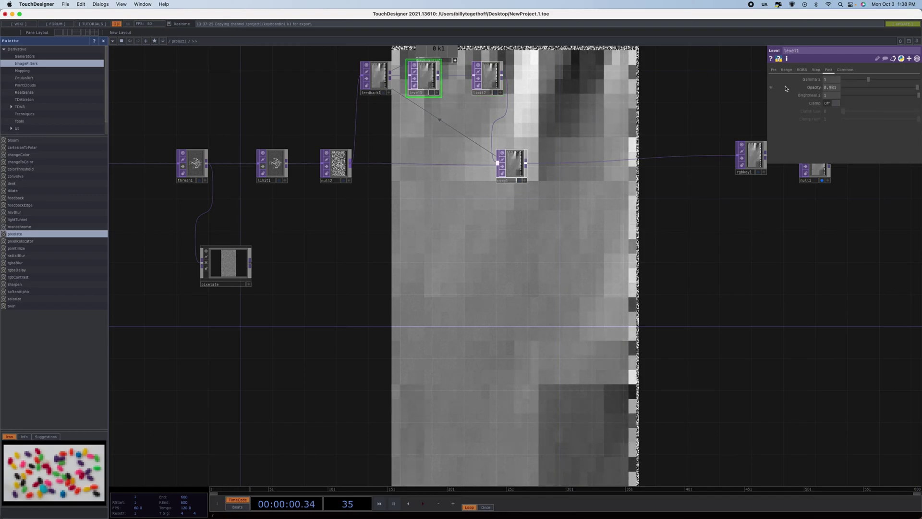
left_click_drag(916, 87, 912, 90)
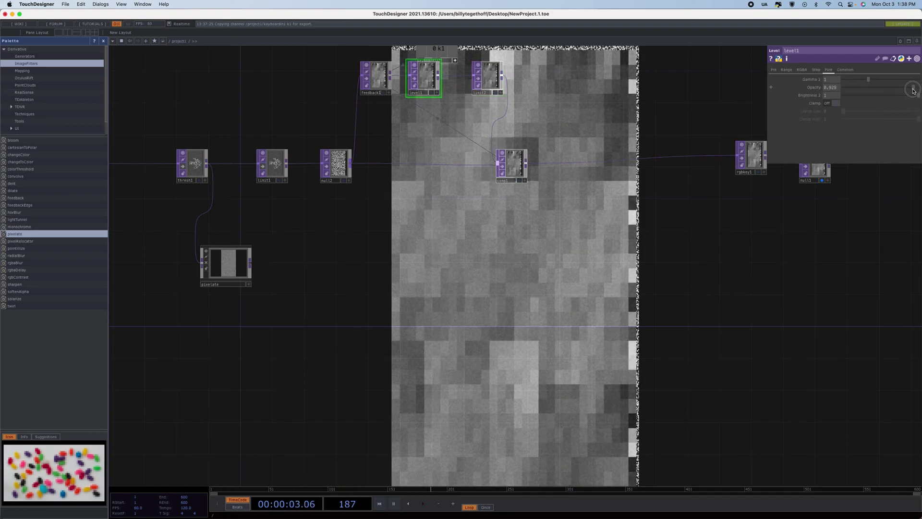
left_click(487, 75)
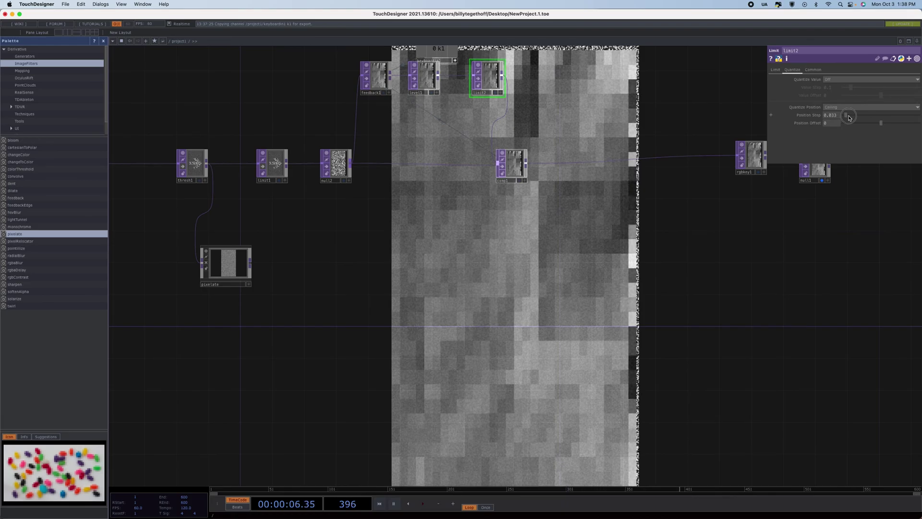
left_click_drag(848, 117, 851, 117)
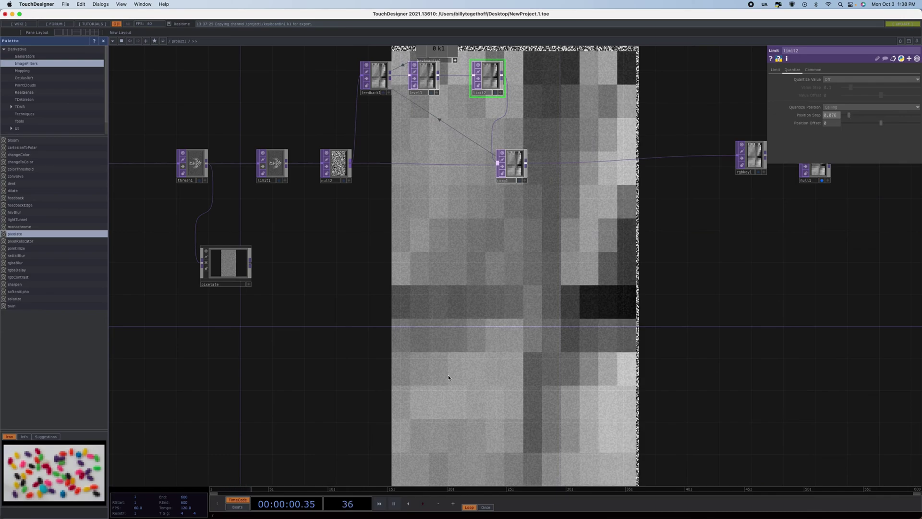
left_click_drag(449, 377, 651, 345)
left_click(288, 134)
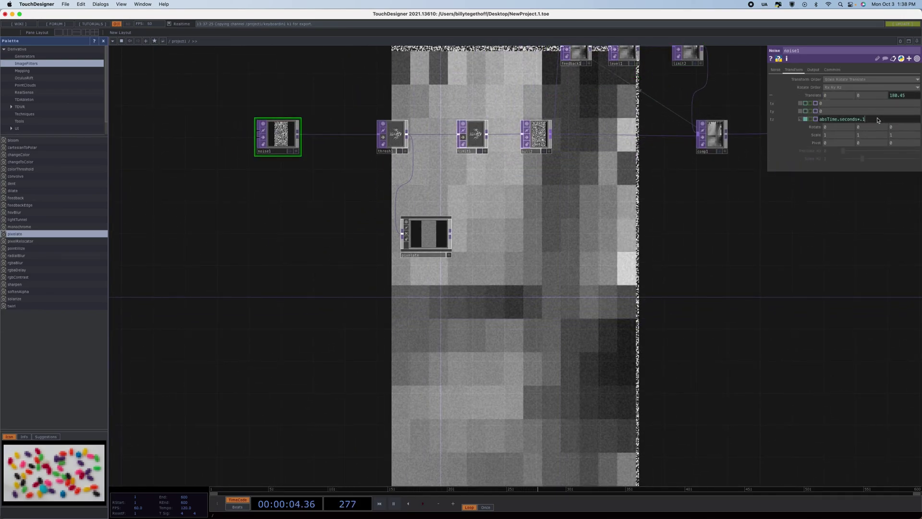
- Change noise1's z translate expression to absTime.seconds so it animates faster
key("BackSpace")
key("Return")
scroll(666, 385, "right", 5)
scroll(665, 386, "up", 2)
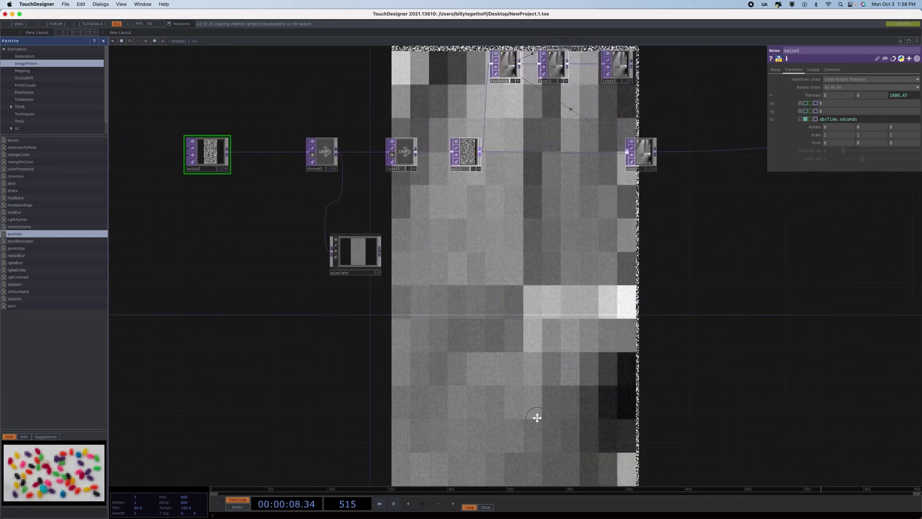
- Give limit2 Position Offset 0.657, Position Step 0.252, and Ceiling value quantization with a larger Value Step
left_click(521, 92)
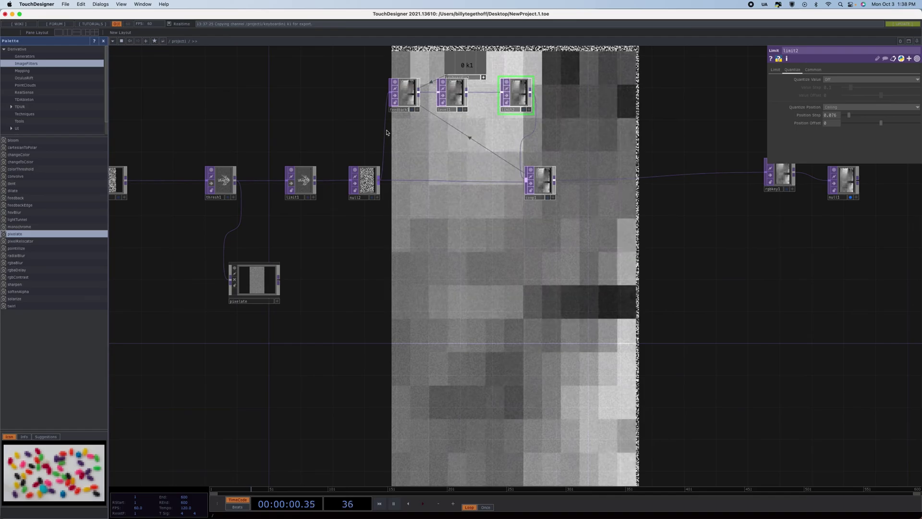
left_click_drag(880, 122, 906, 123)
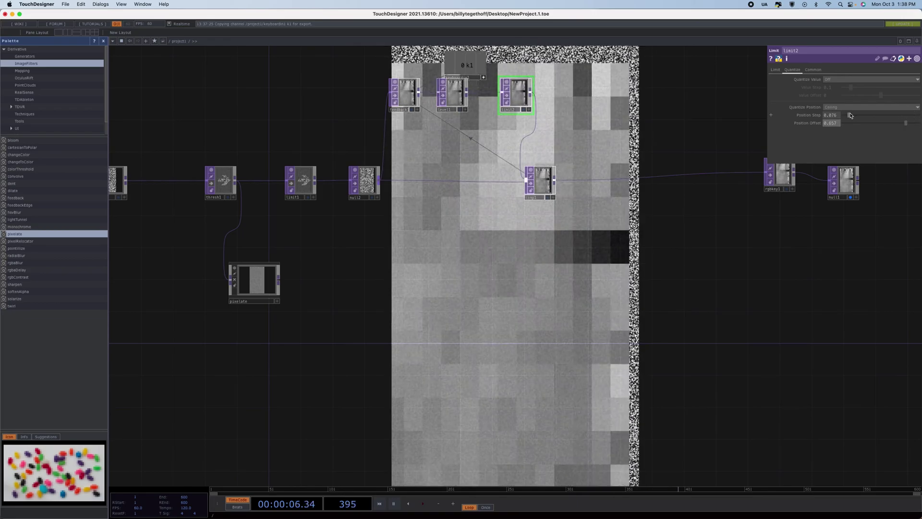
mouse_move(848, 115)
left_mouse_down()
mouse_move(871, 114)
mouse_move(864, 116)
left_mouse_up()
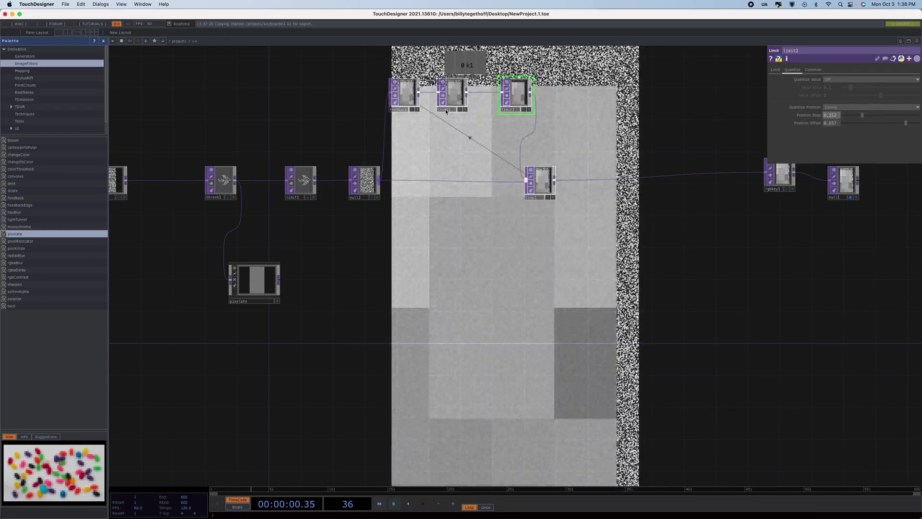
left_click(838, 79)
left_click(833, 99)
left_click_drag(852, 91, 918, 96)
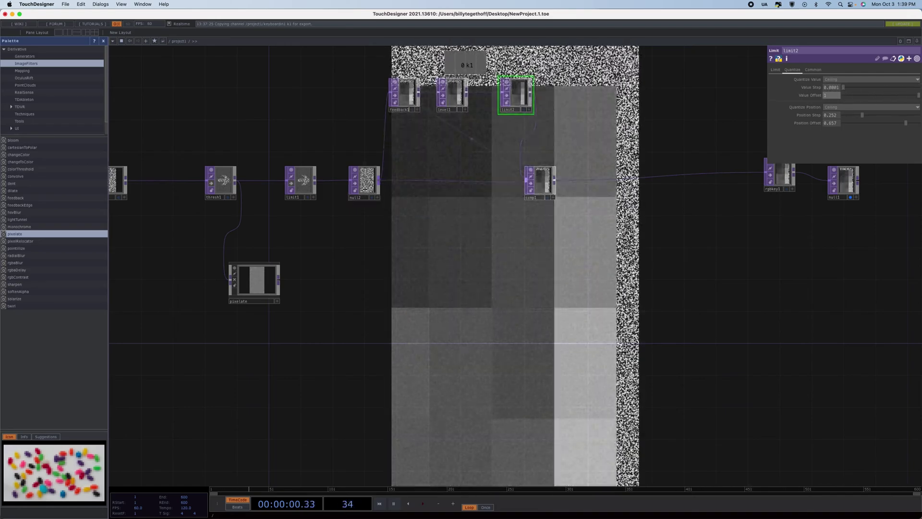
left_click(369, 184)
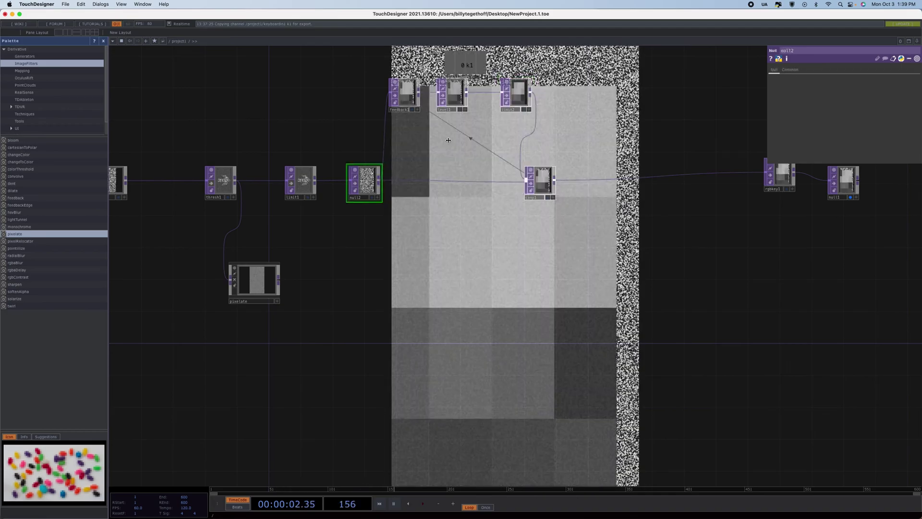
- Delete null2, feedback1, level1, limit2 and the stray Keyboard In CHOP
key("Delete")
left_click(405, 94)
key("Delete")
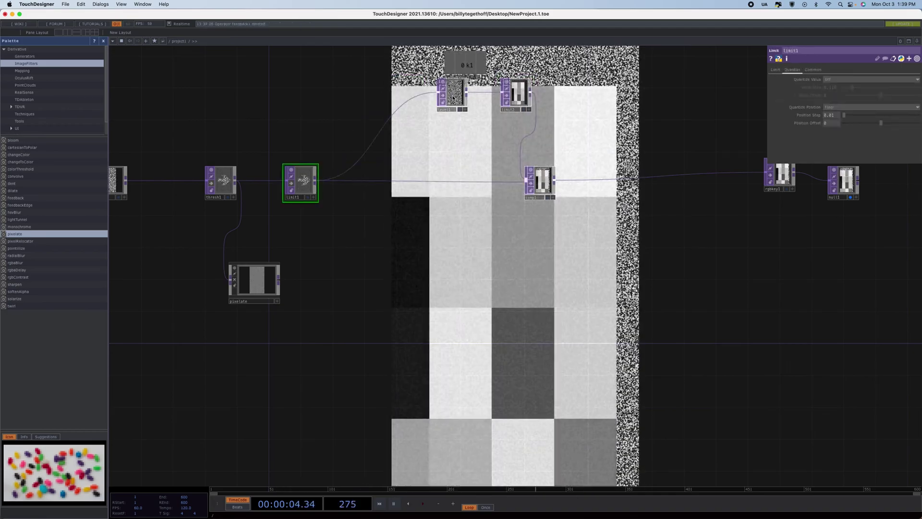
left_click(454, 98)
key("Delete")
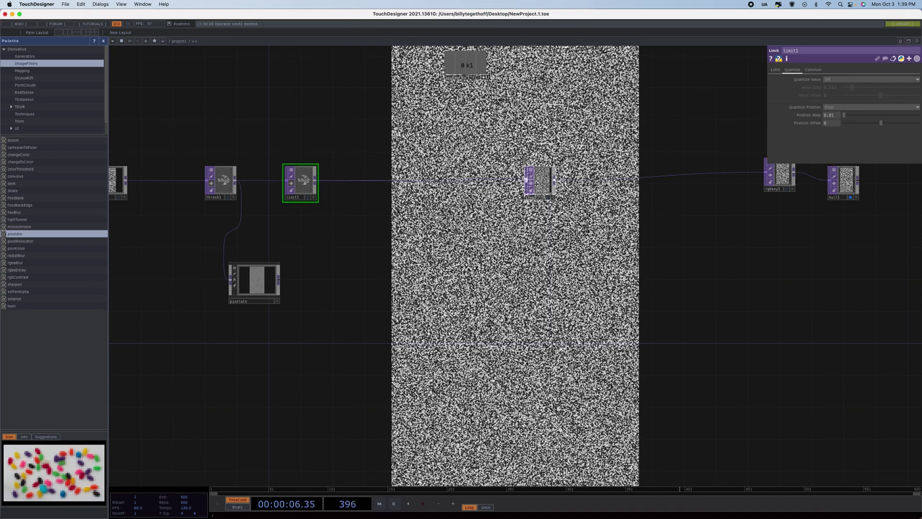
left_click(539, 184)
key("Delete")
left_click(464, 75)
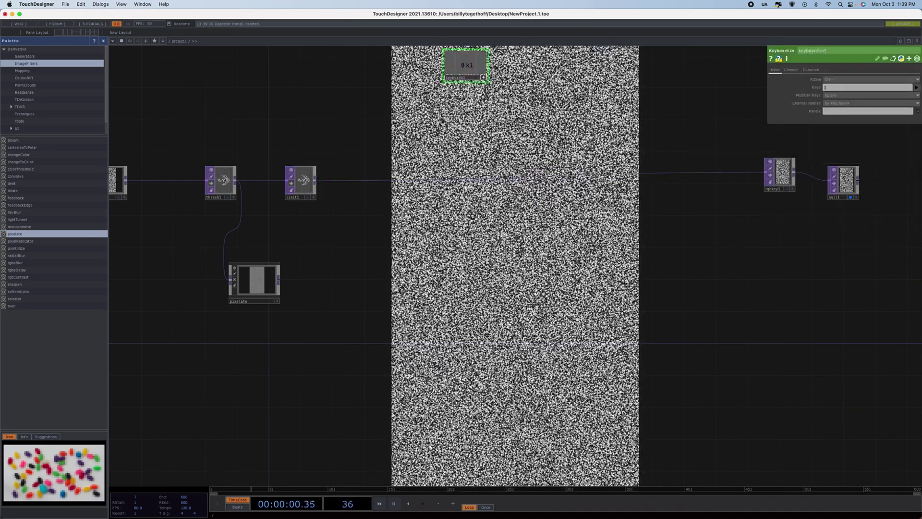
key("Delete")
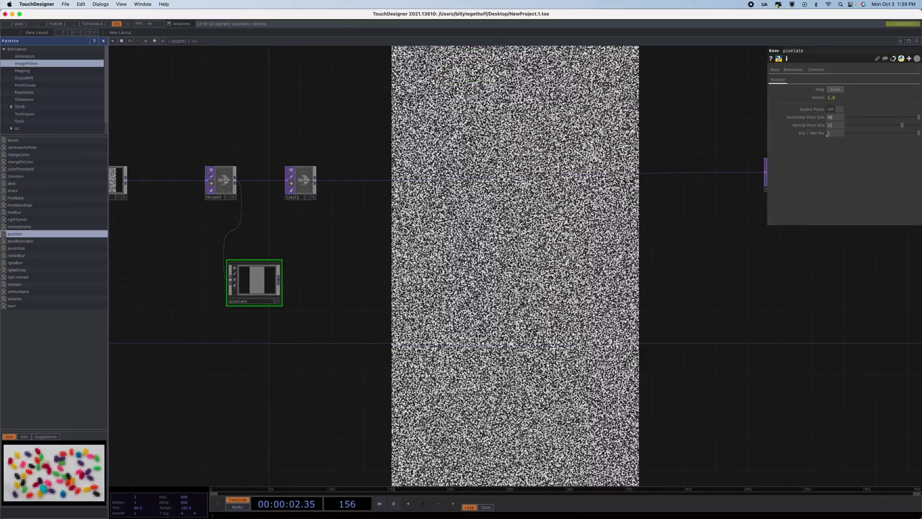
- Re-enable thresh1 and limit1 for sparse square dots, and check noise1's z expression
left_click(211, 185)
left_click(291, 185)
left_click(119, 188)
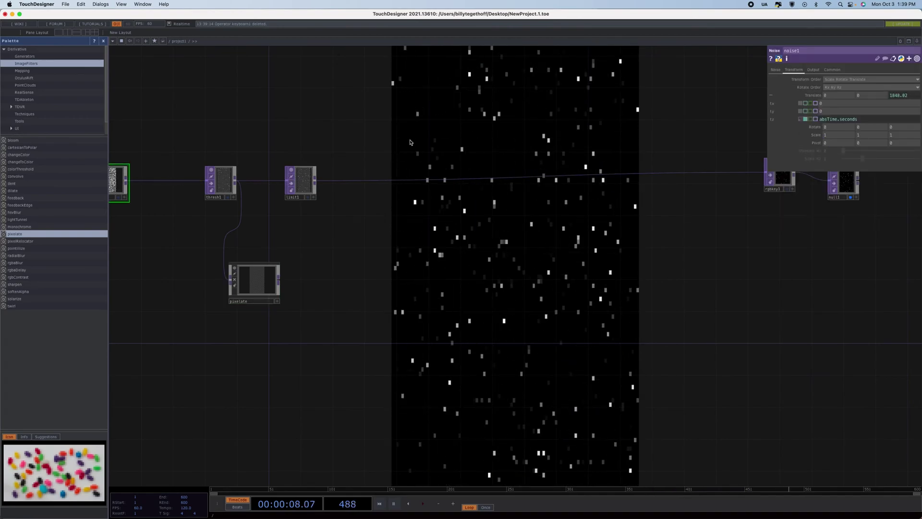
left_click(872, 121)
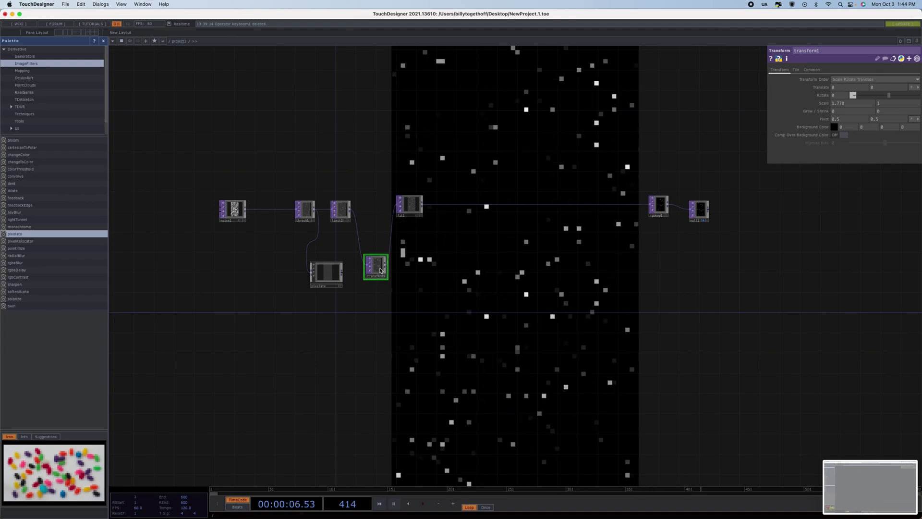
- Line transform1 up between limit1 and fit1, then raise limit1's Position Step to about 0.034
left_click_drag(375, 265, 375, 212)
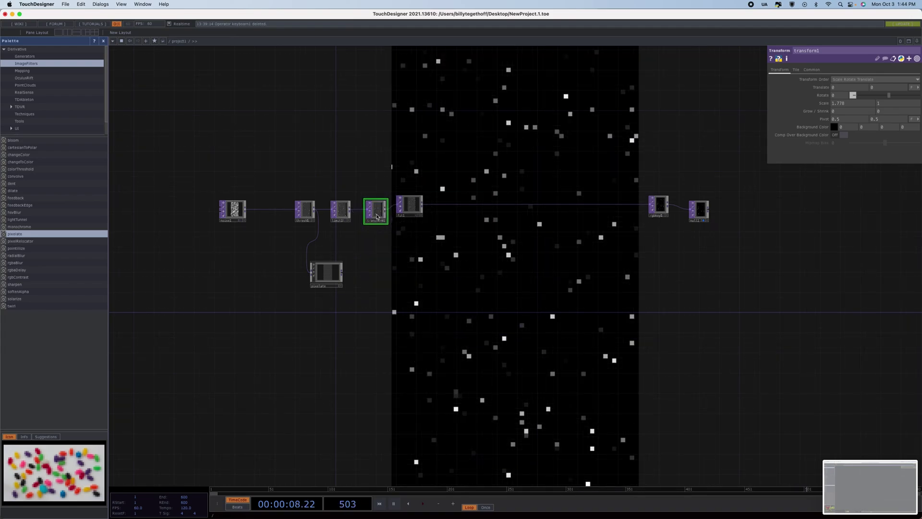
left_click(408, 208)
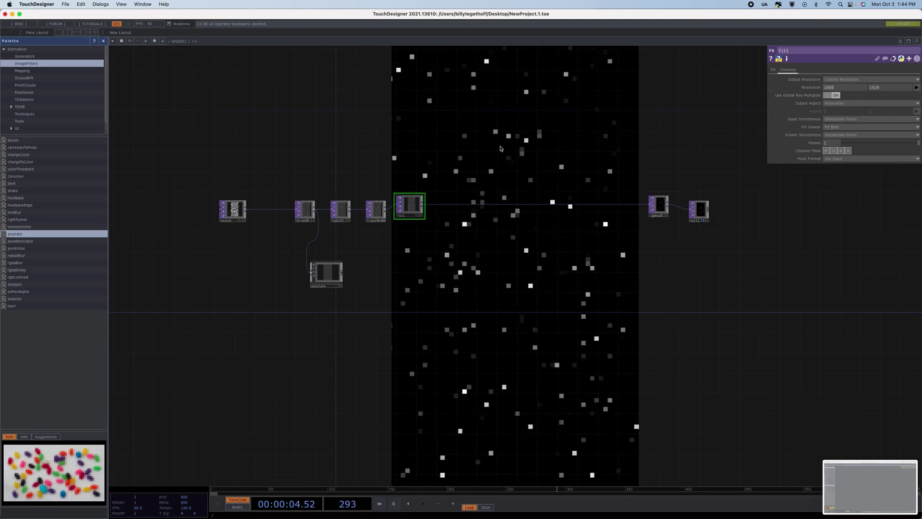
left_click(376, 215)
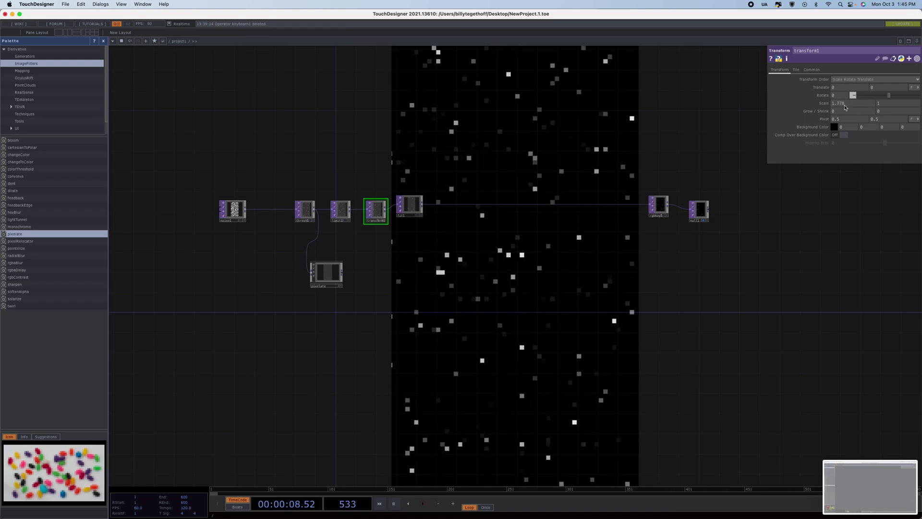
left_click(339, 214)
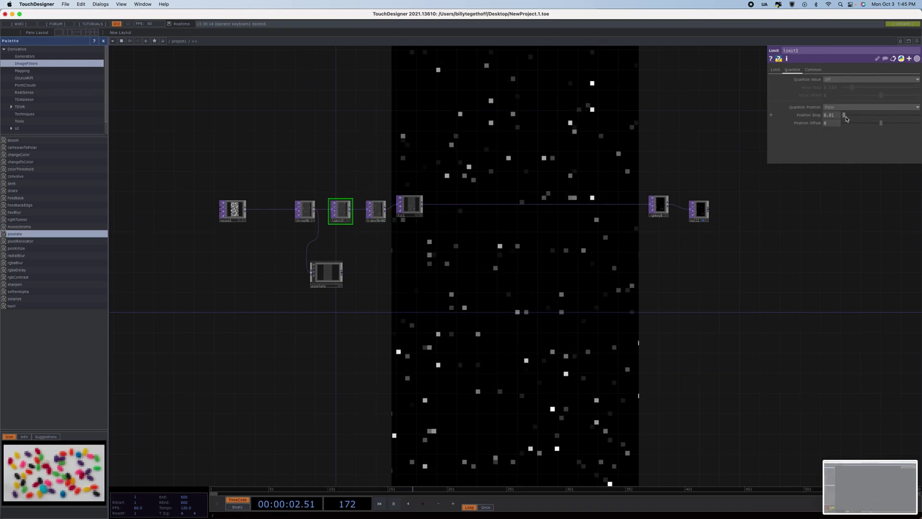
left_click_drag(843, 115, 848, 118)
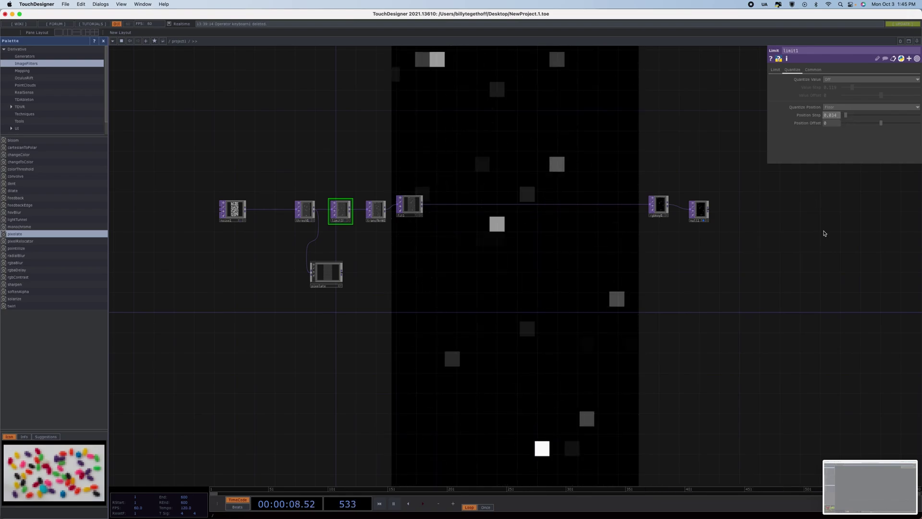